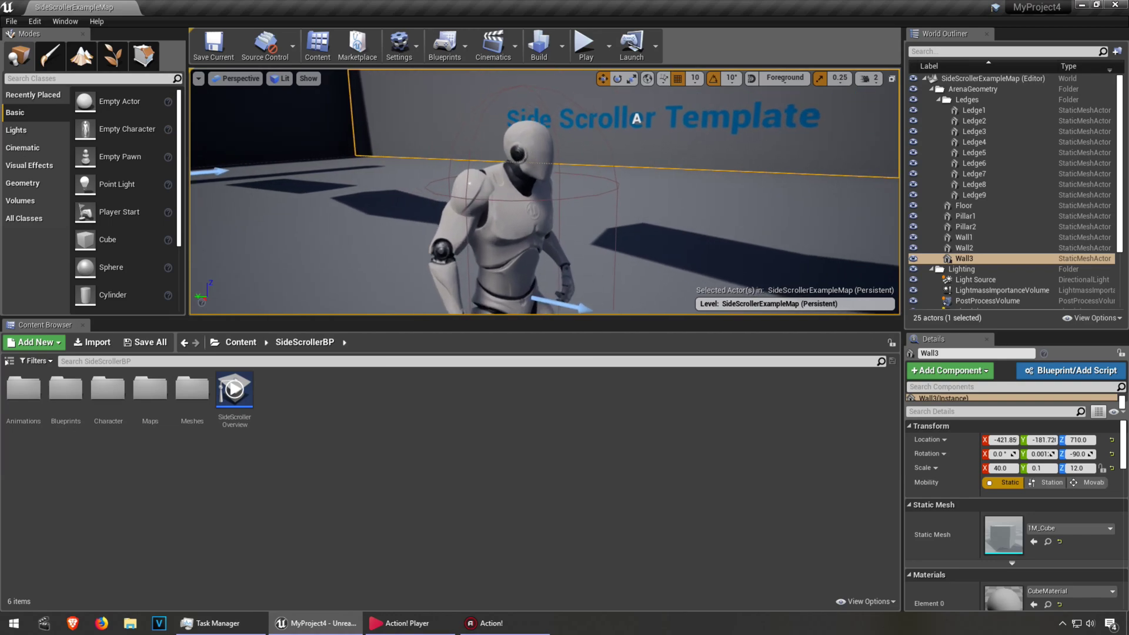
Step: Orbit toward the character, start Play-in-Editor and give the game input focus
right_click_drag(529, 194, 441, 194)
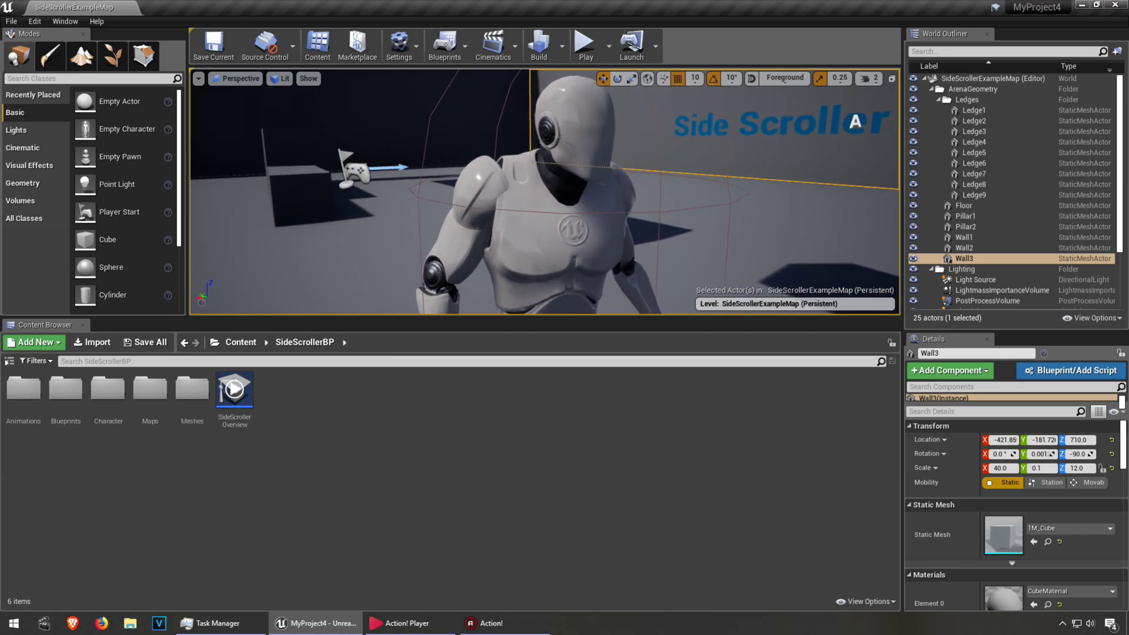
scroll(529, 194, "down", 3)
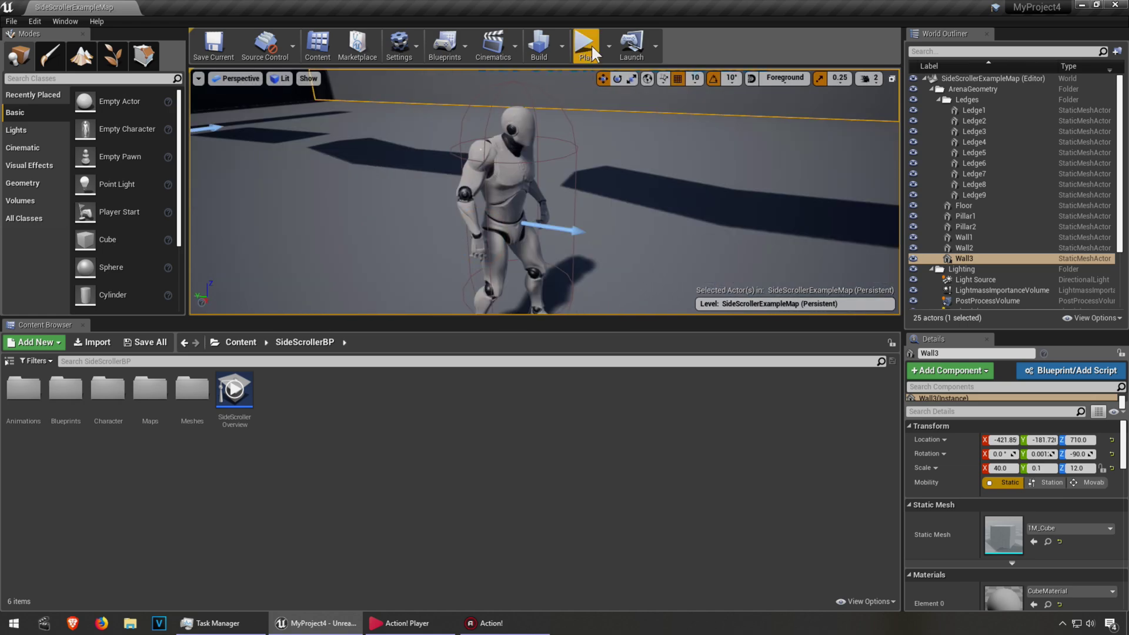
left_click(585, 44)
left_click(587, 222)
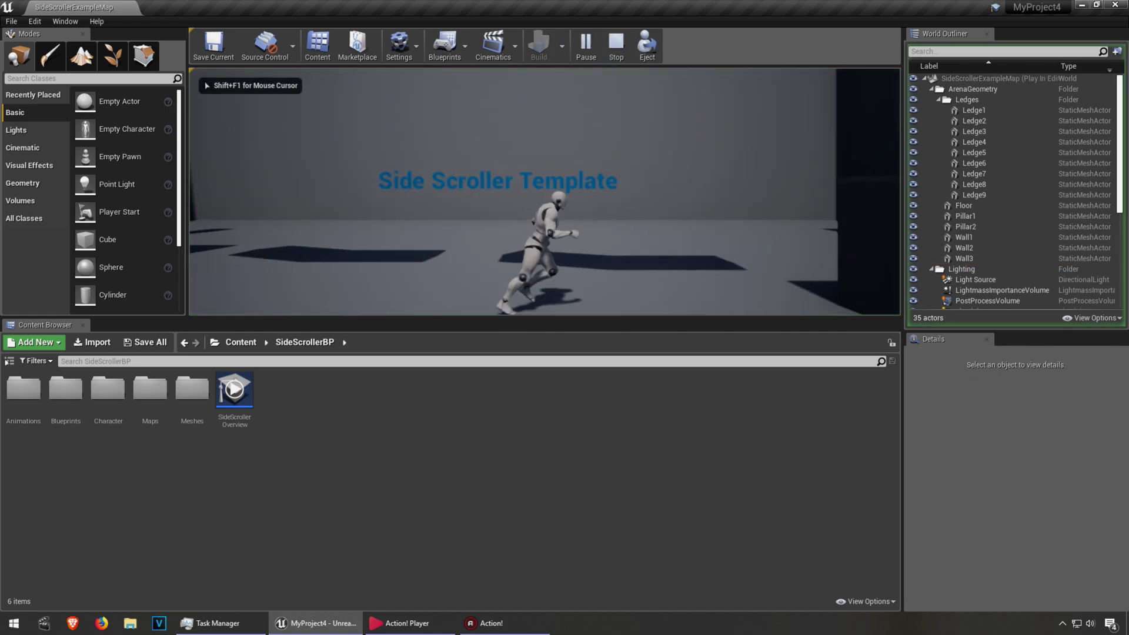
Step: Run the character right and left through the arena, jumping over ledges
key("d")
key("space")
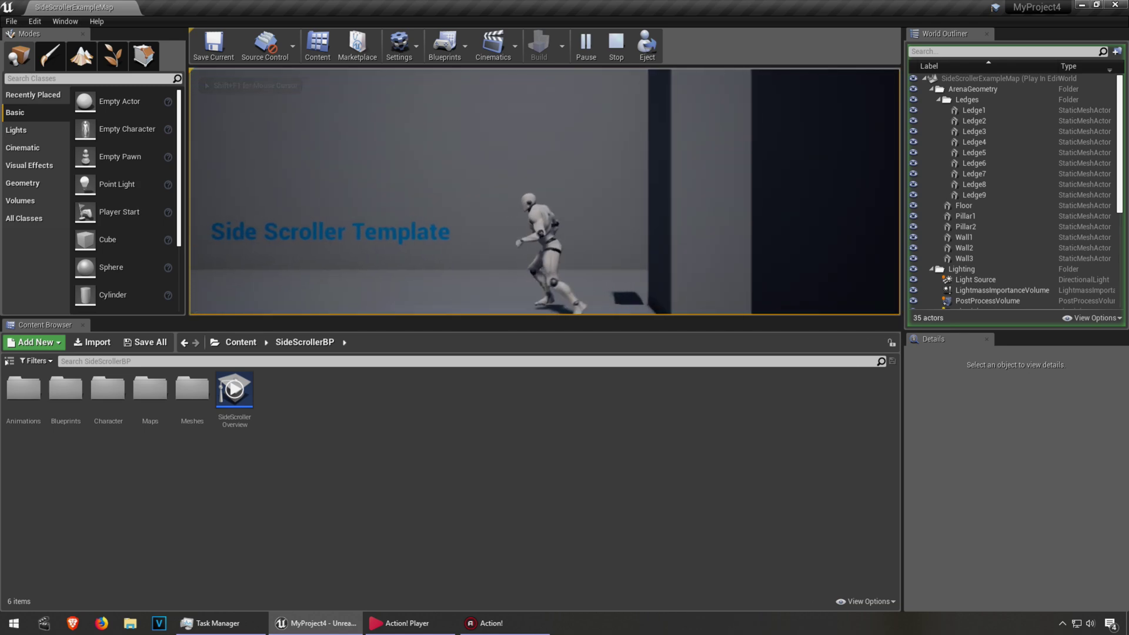
key("space")
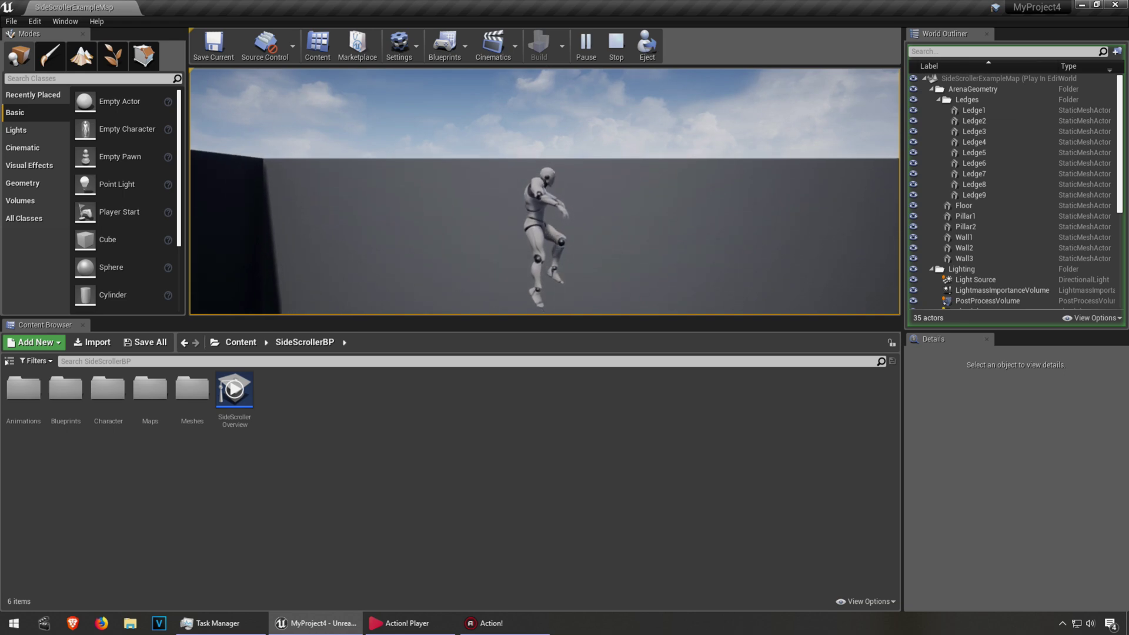
key("a")
key("d")
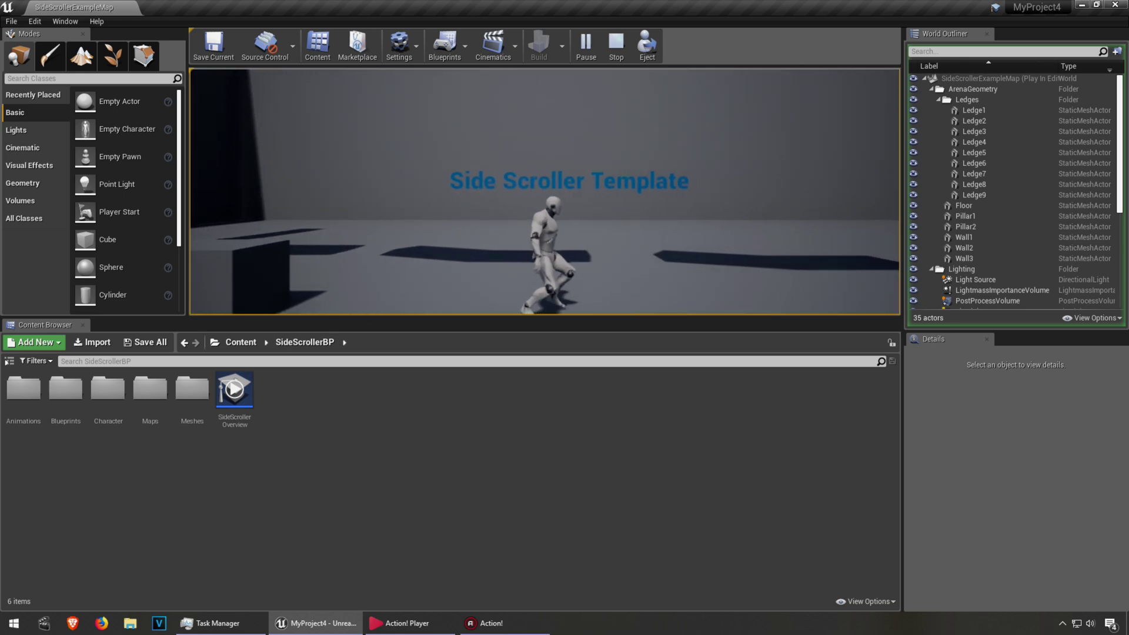
key("space")
key("space")
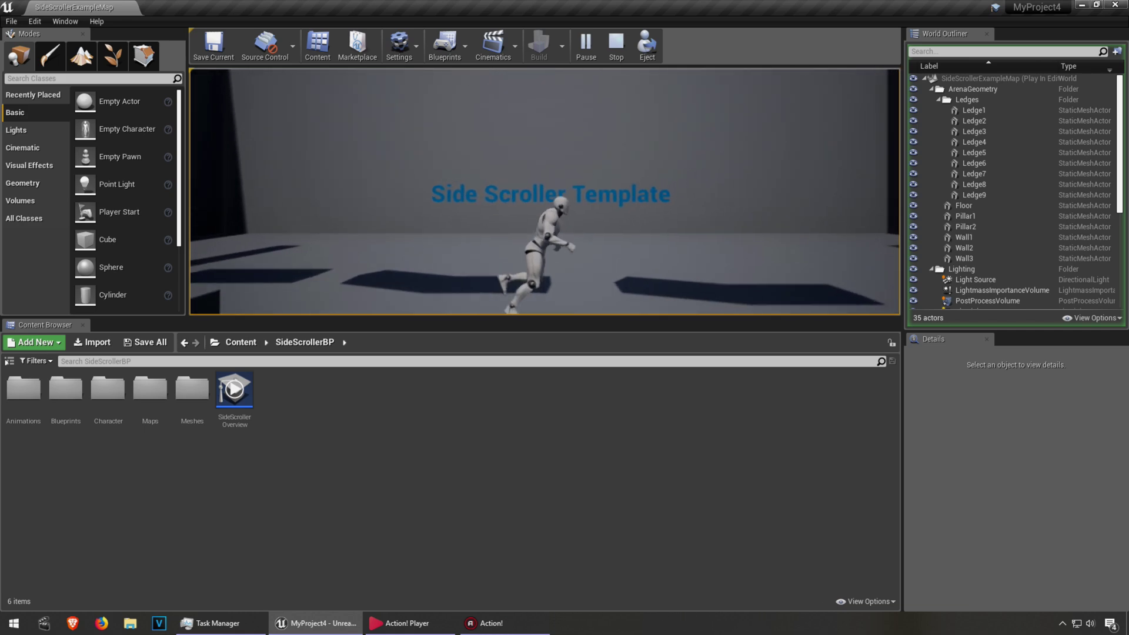
key("space")
key("Left")
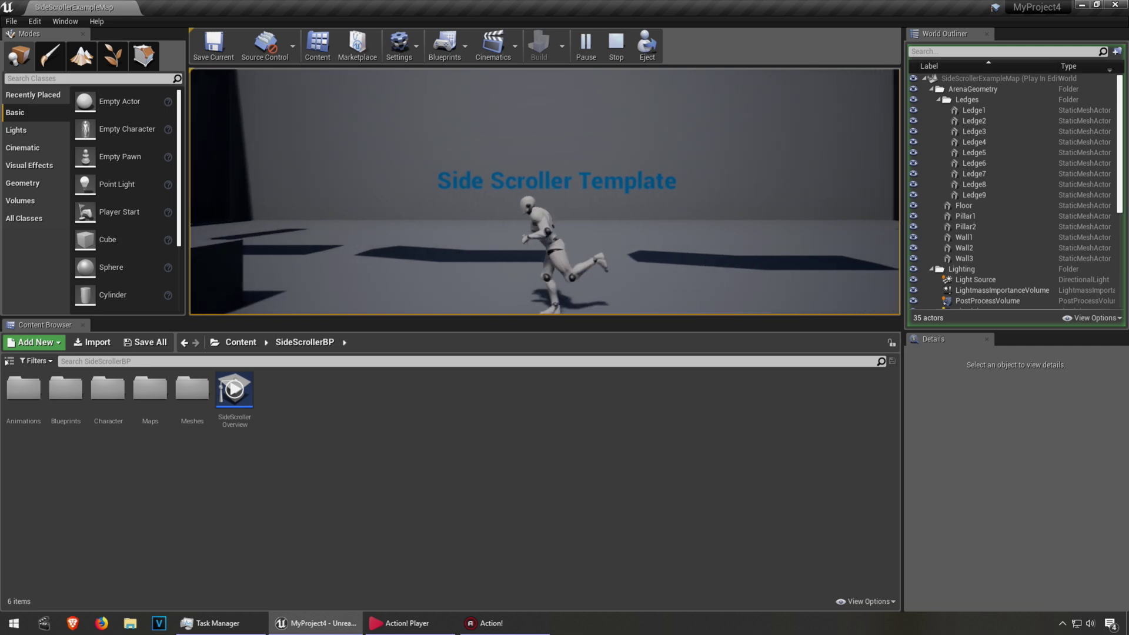
key("Right")
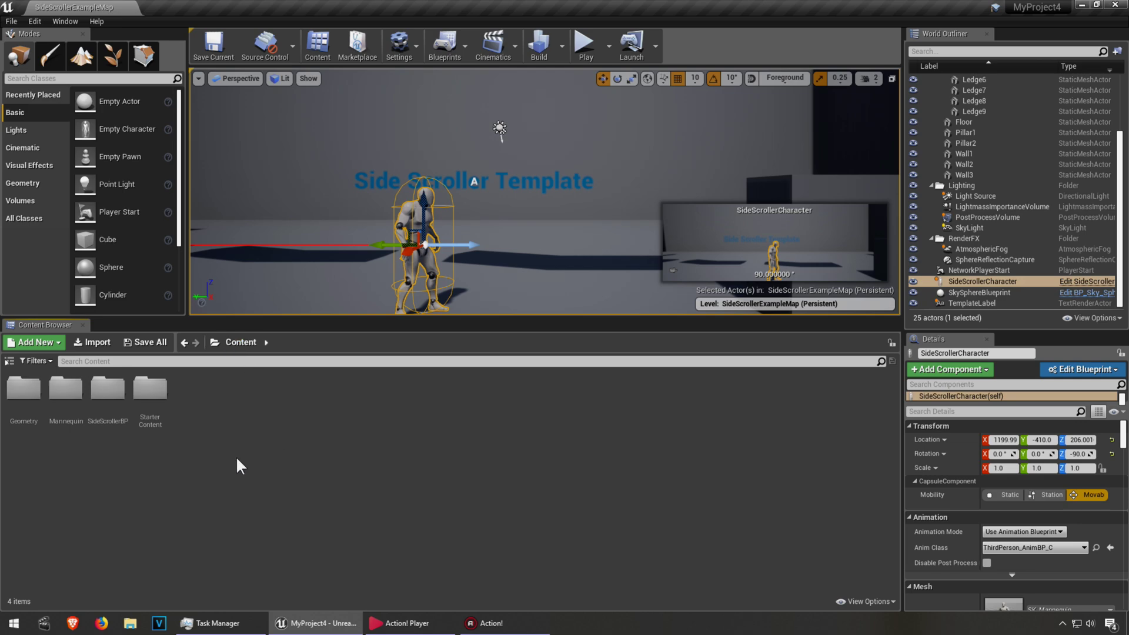
Step: Open ThirdPersonJump_Start from Content > Mannequin > Animations in the animation editor
double_click(65, 390)
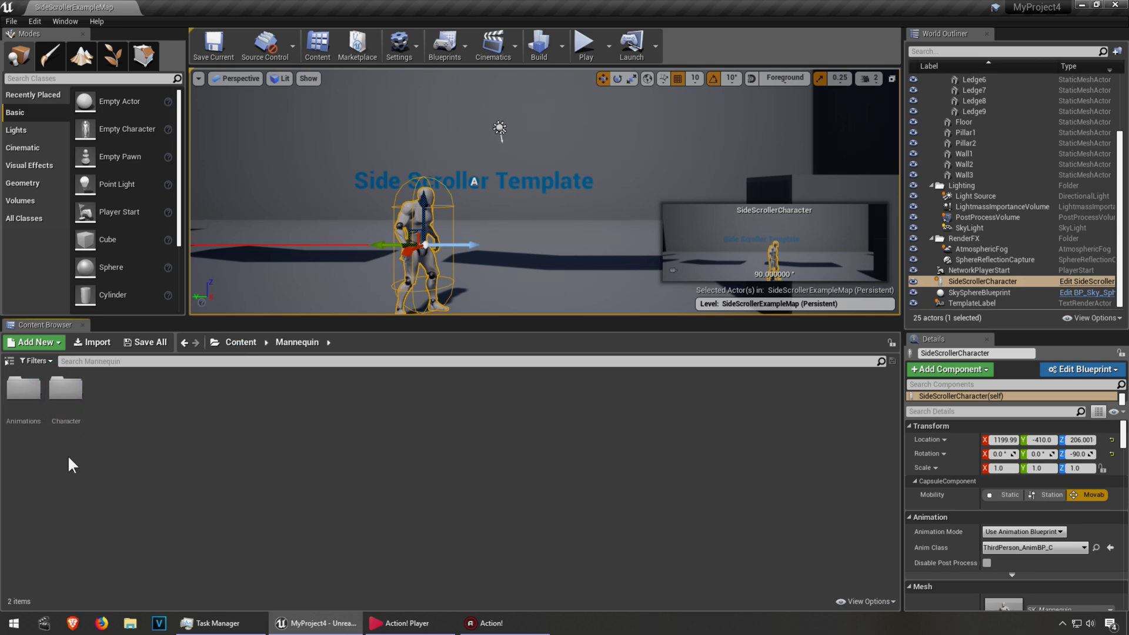
double_click(24, 390)
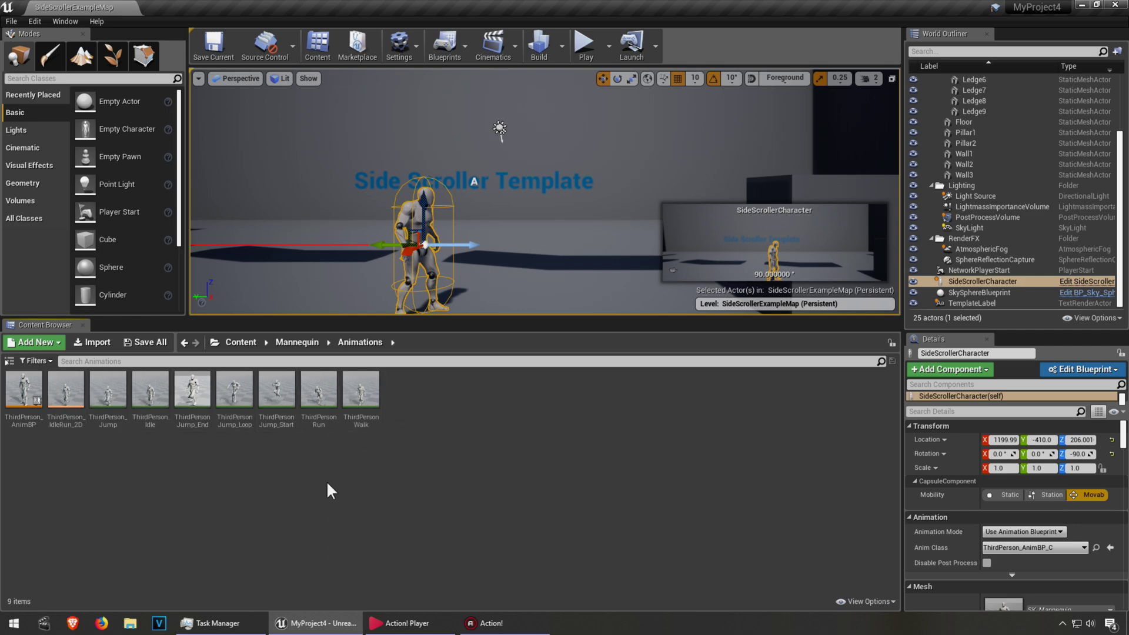
double_click(281, 392)
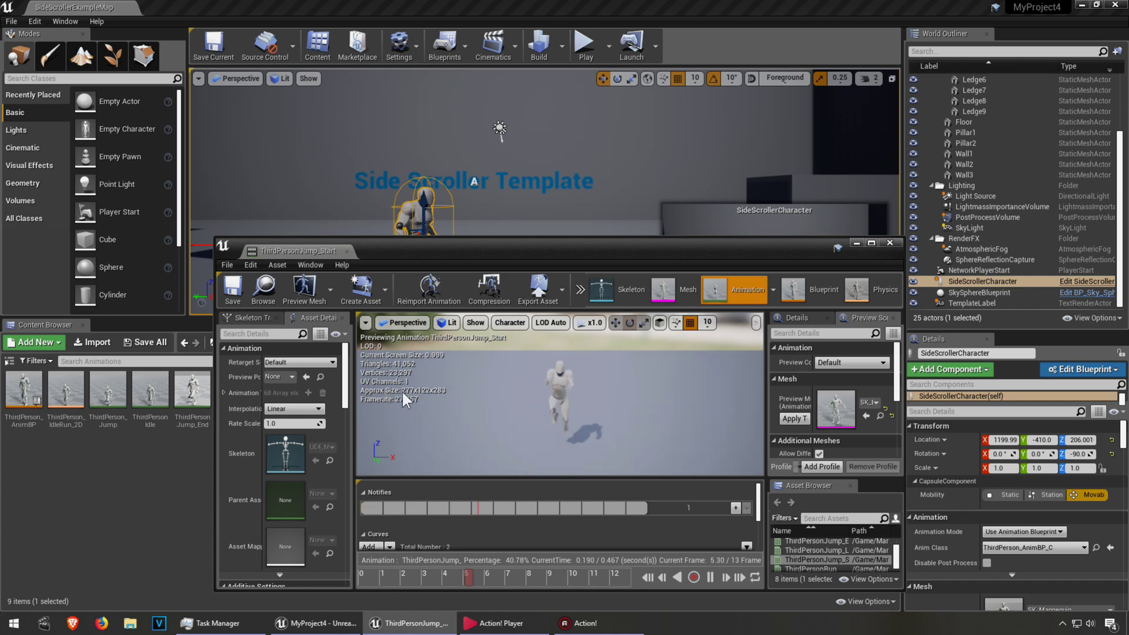
Step: Maximize the editor, orbit the jumping mannequin, lower camera speed, then close the editor
double_click(656, 248)
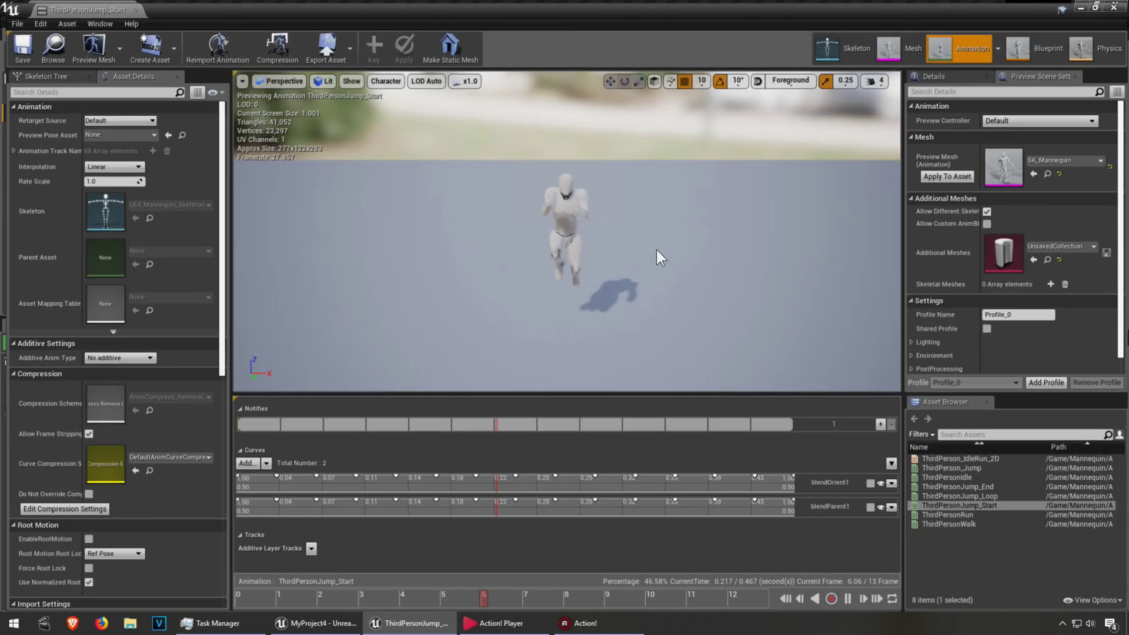
right_click_drag(655, 248, 530, 248)
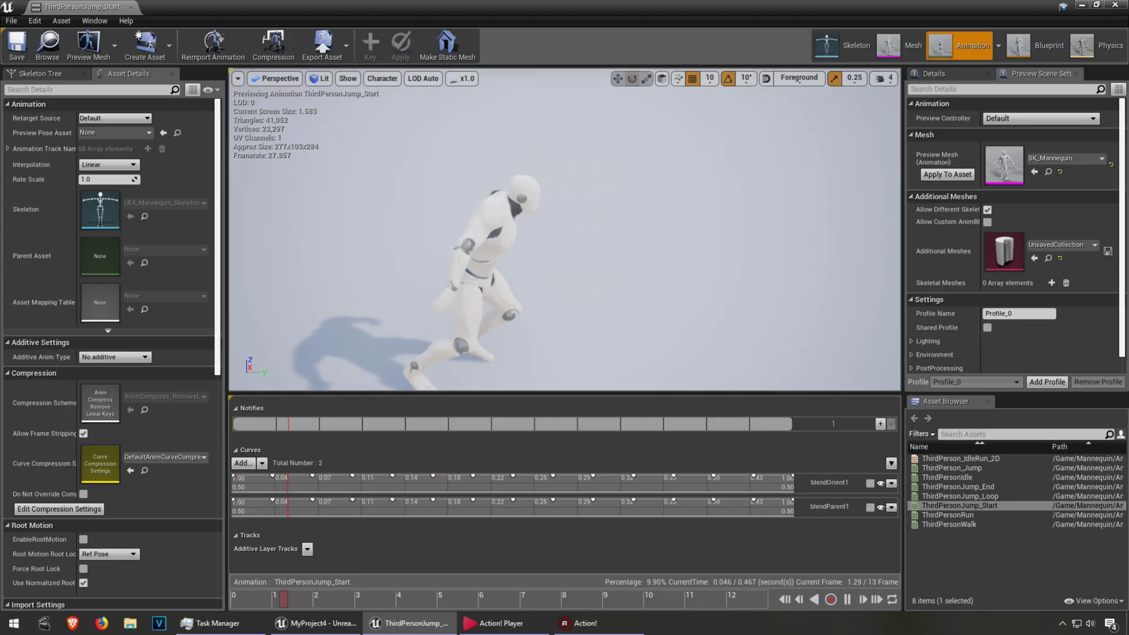
left_click(885, 79)
left_click_drag(917, 104, 904, 105)
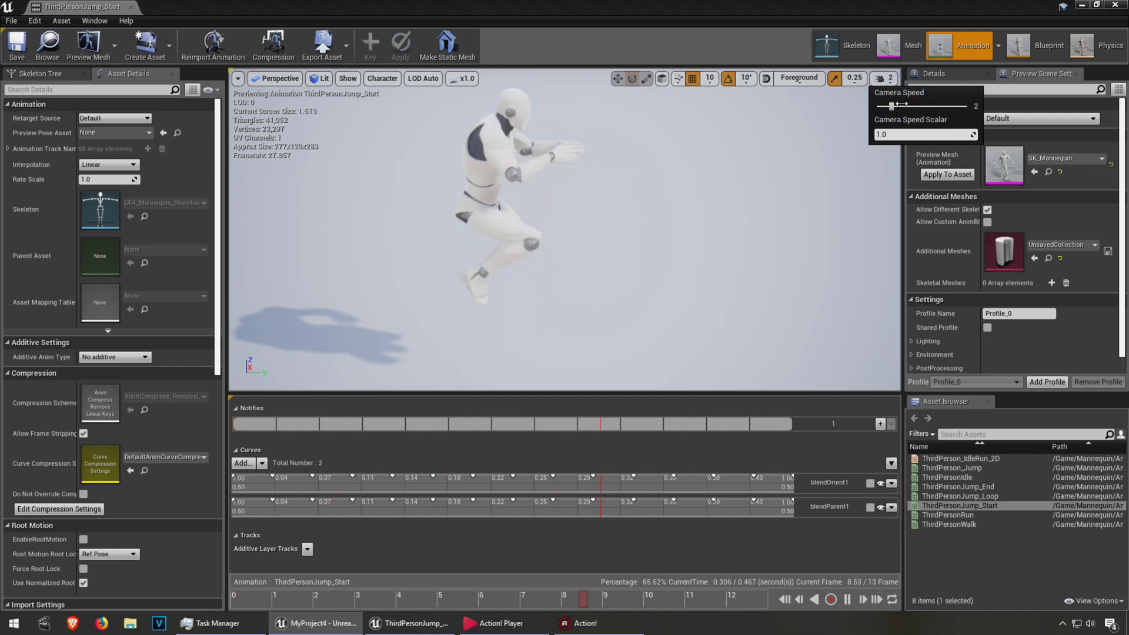
scroll(633, 303, "up", 3)
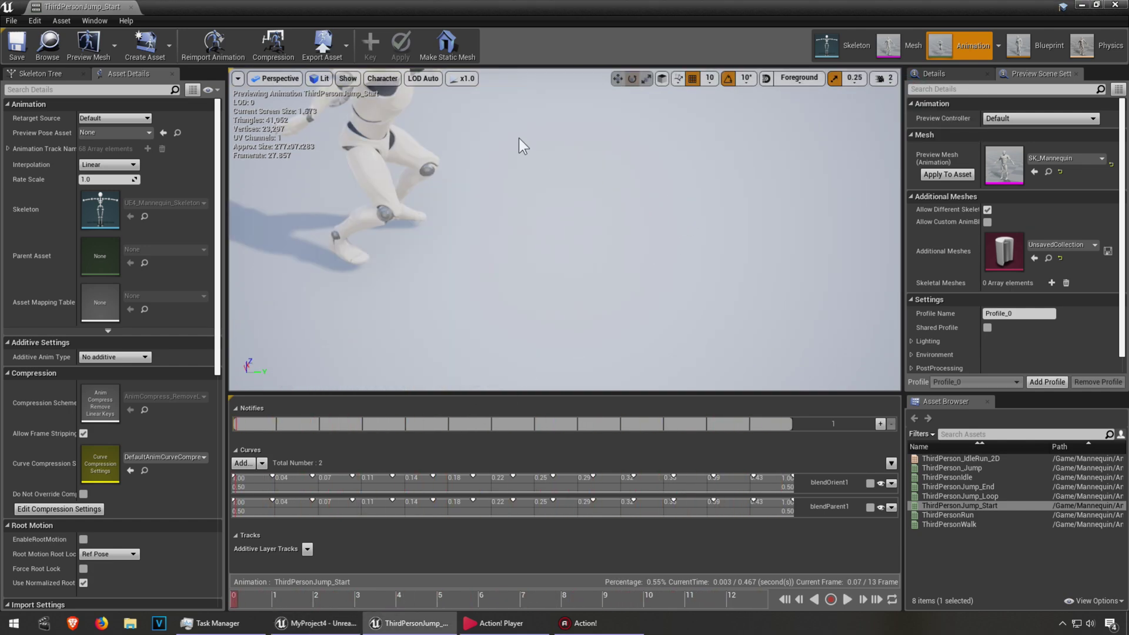
left_click(1116, 7)
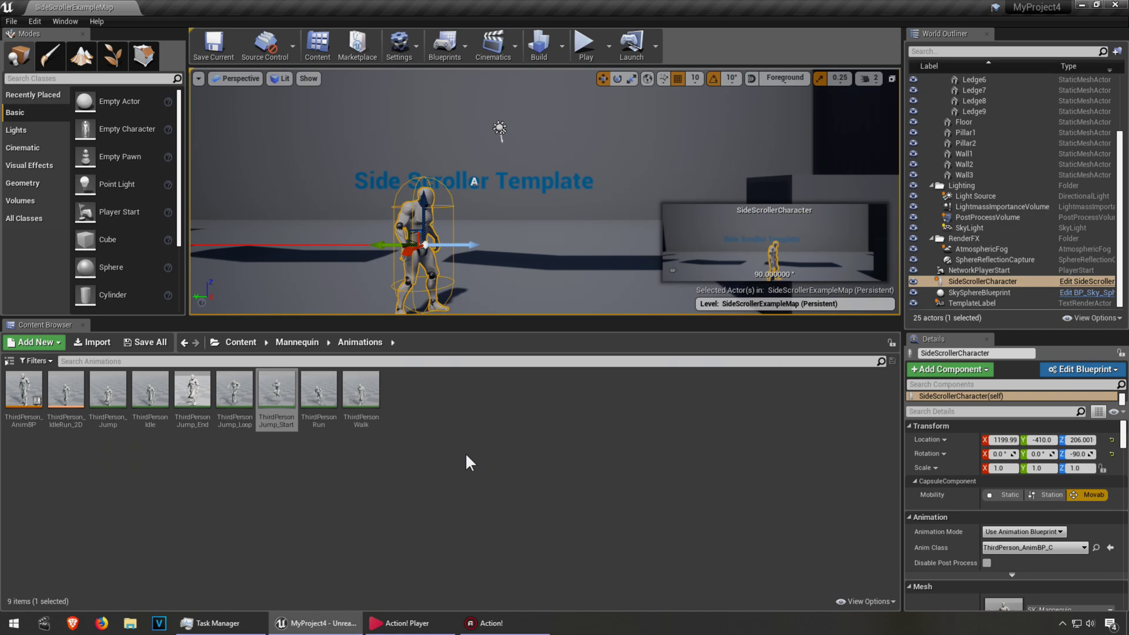
Step: Duplicate ThirdPersonJump_Start as ThirdPersonJump_Start1 and open the copy in the animation editor
right_click(281, 396)
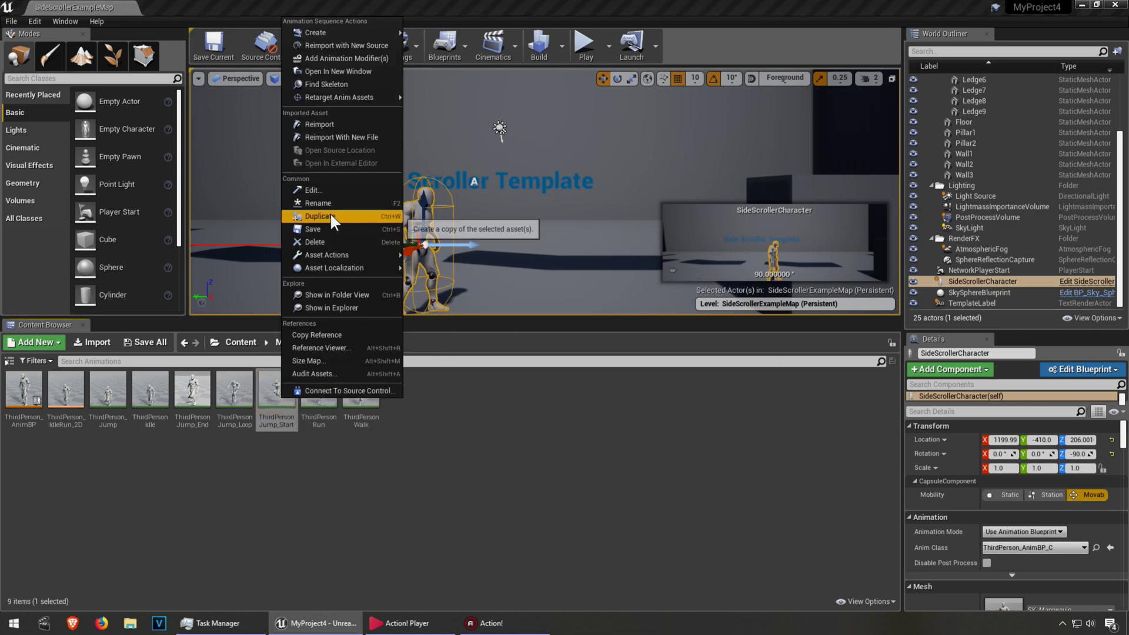
left_click(317, 203)
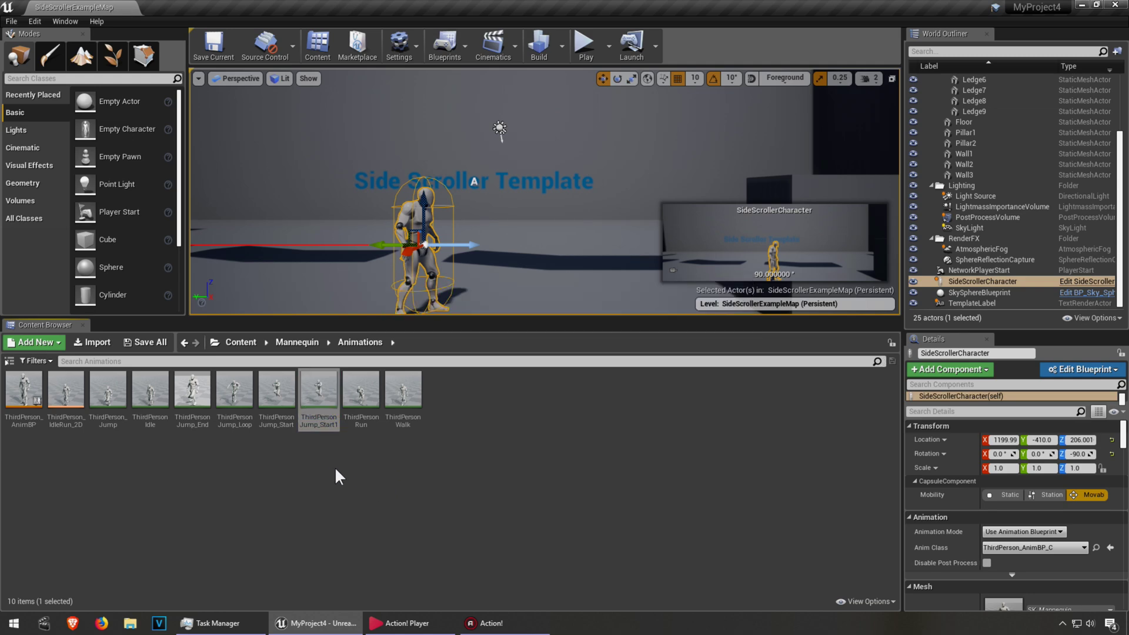
double_click(316, 388)
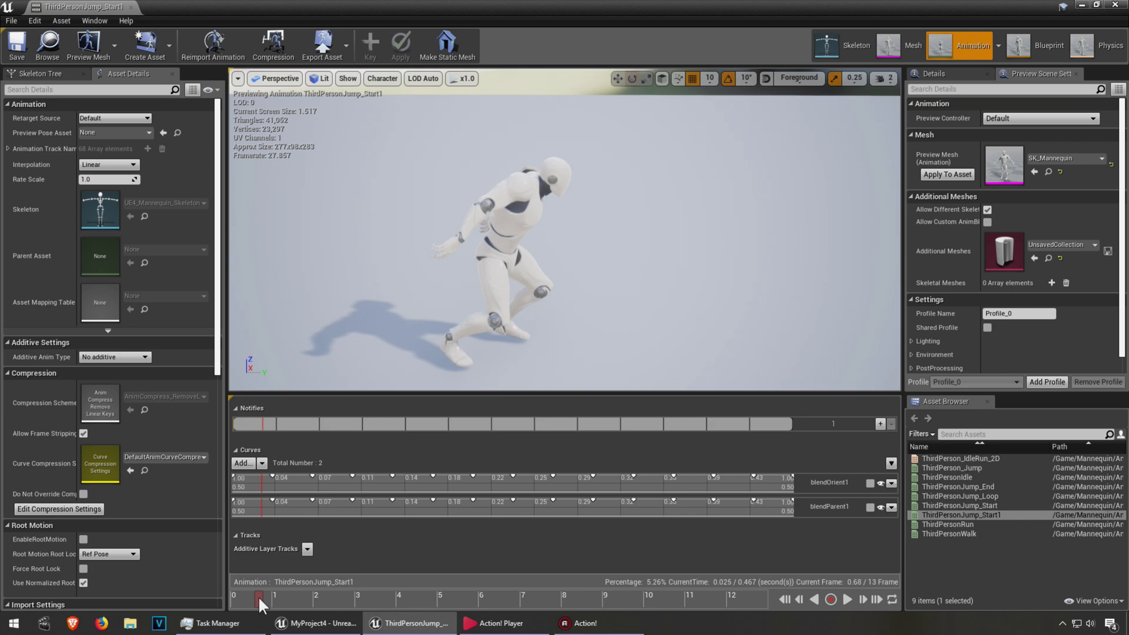
Step: Rewind ThirdPersonJump_Start1 to frame 0, pick spine and thigh bones, and show All Hierarchy bones
left_click_drag(261, 599, 234, 600)
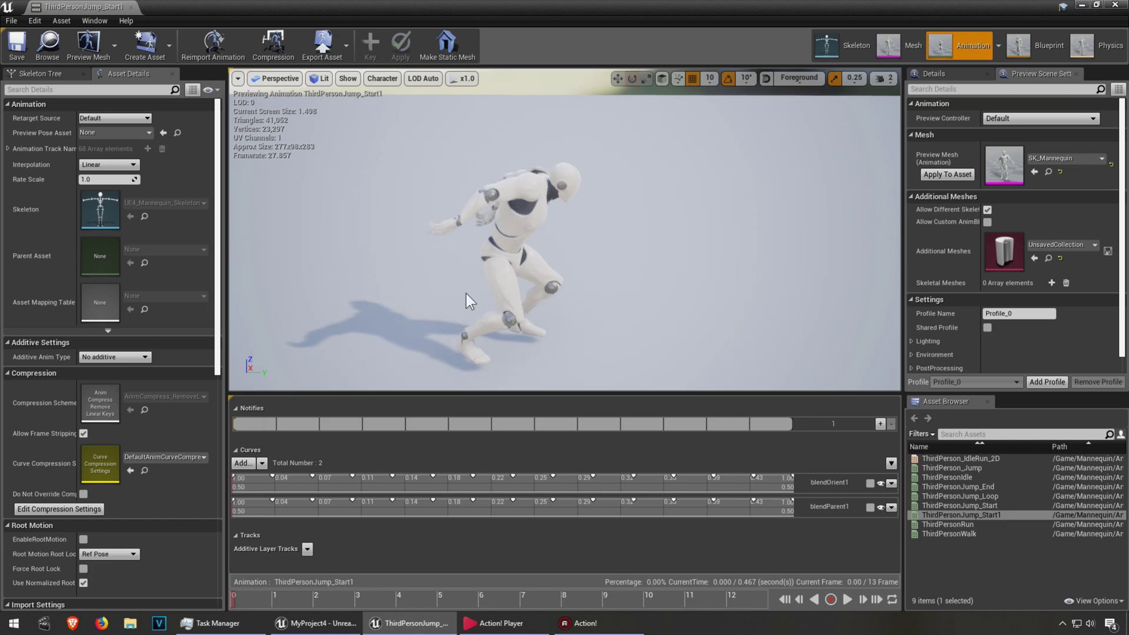
left_click(523, 216)
left_click(501, 286)
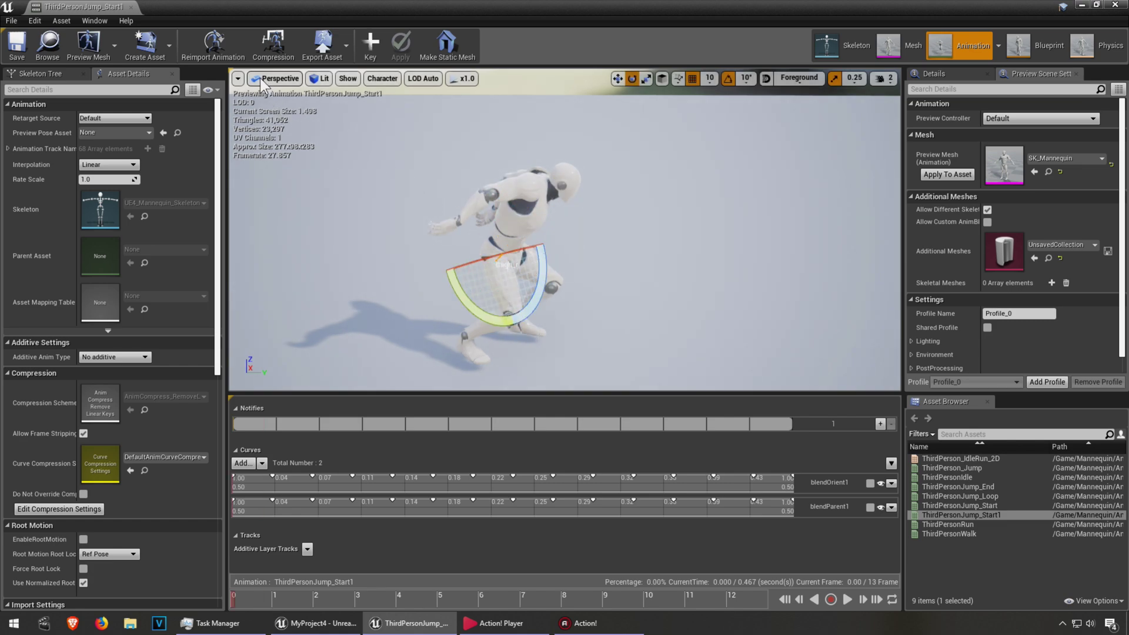
left_click(348, 78)
mouse_move(385, 128)
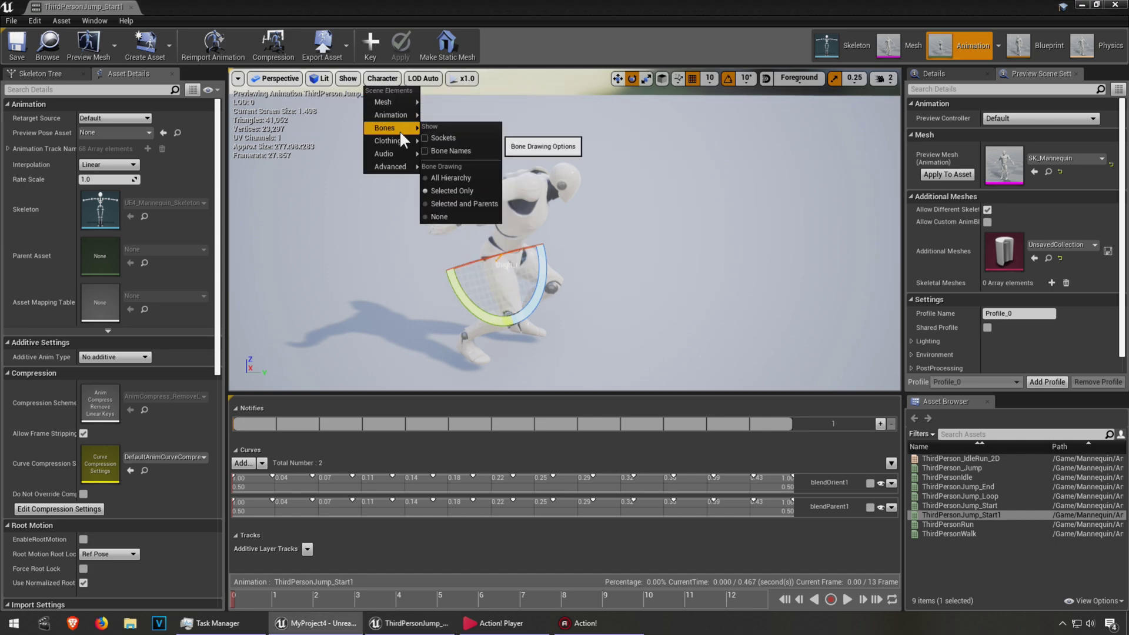
left_click(452, 177)
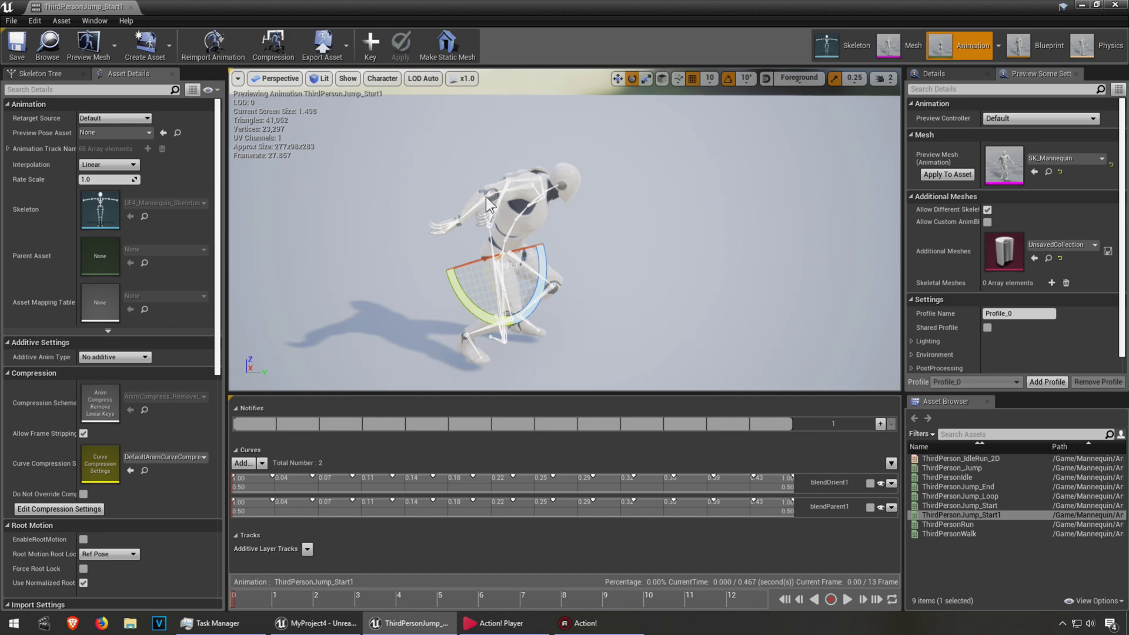
Step: Around frame 4, twist the spine to turn the upper body, then key and apply it
left_click(525, 220)
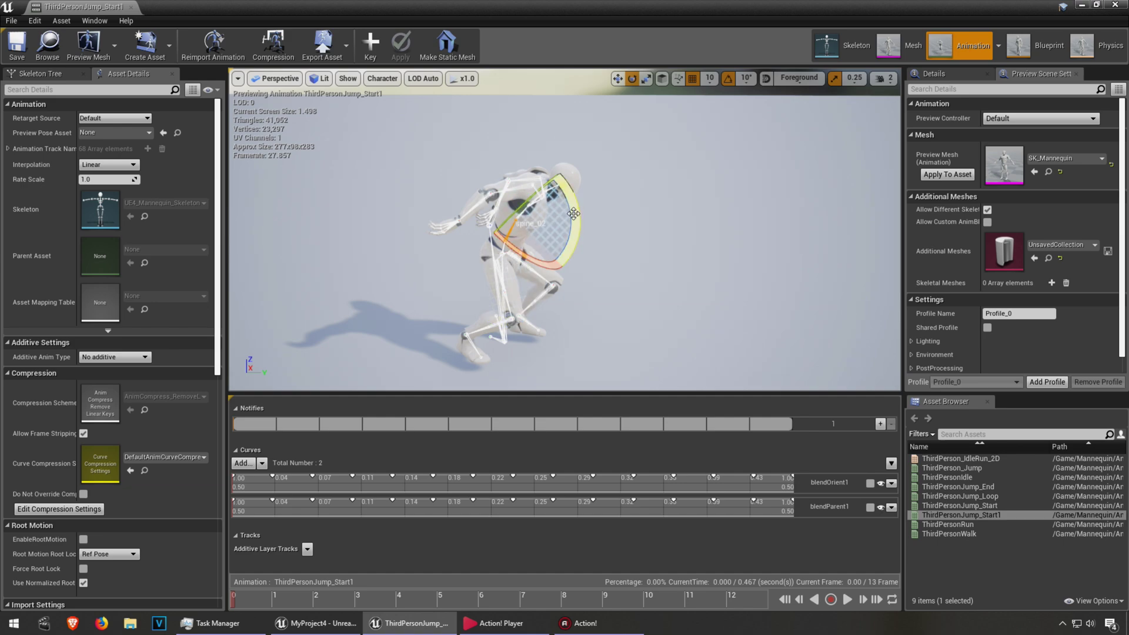
left_click_drag(235, 600, 524, 592)
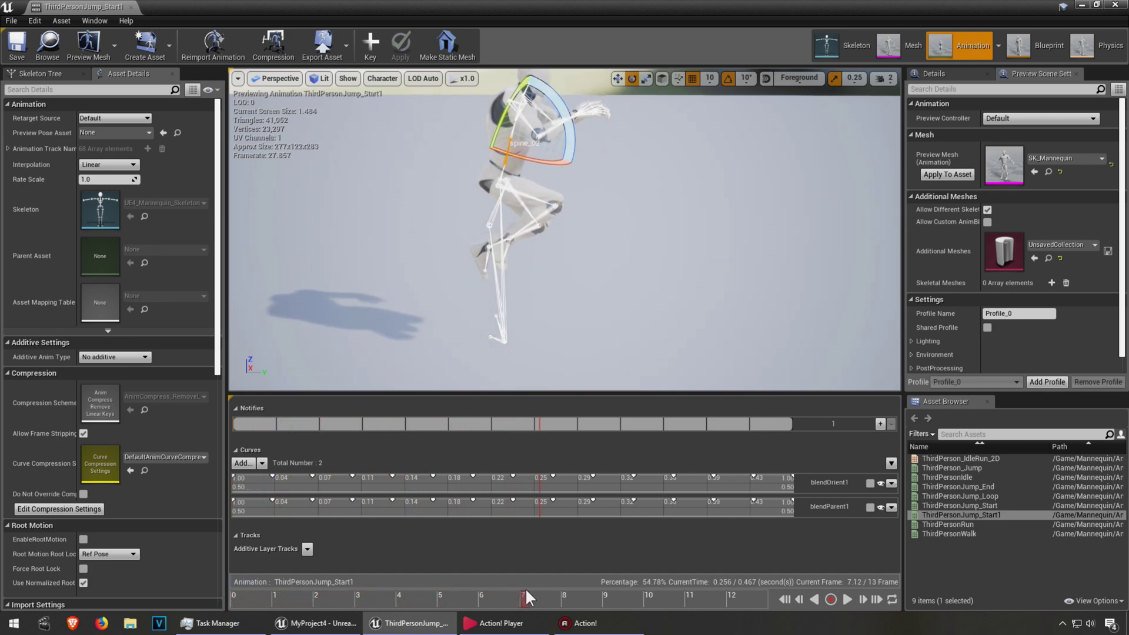
mouse_move(571, 124)
left_mouse_down()
mouse_move(587, 97)
mouse_move(617, 228)
left_mouse_up()
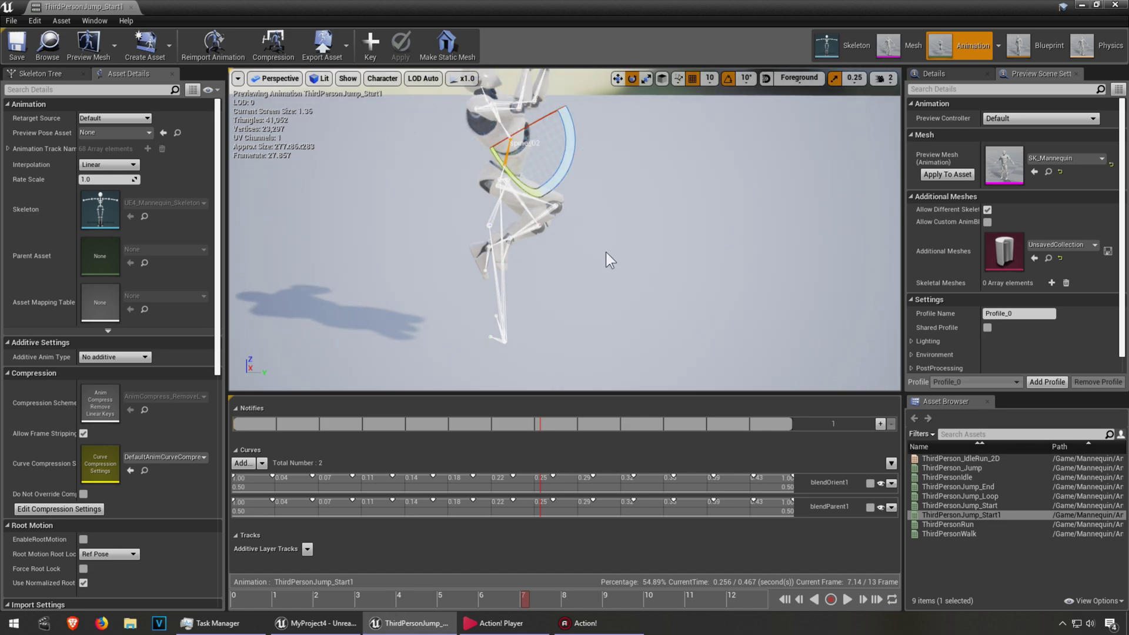
scroll(613, 240, "up", 2)
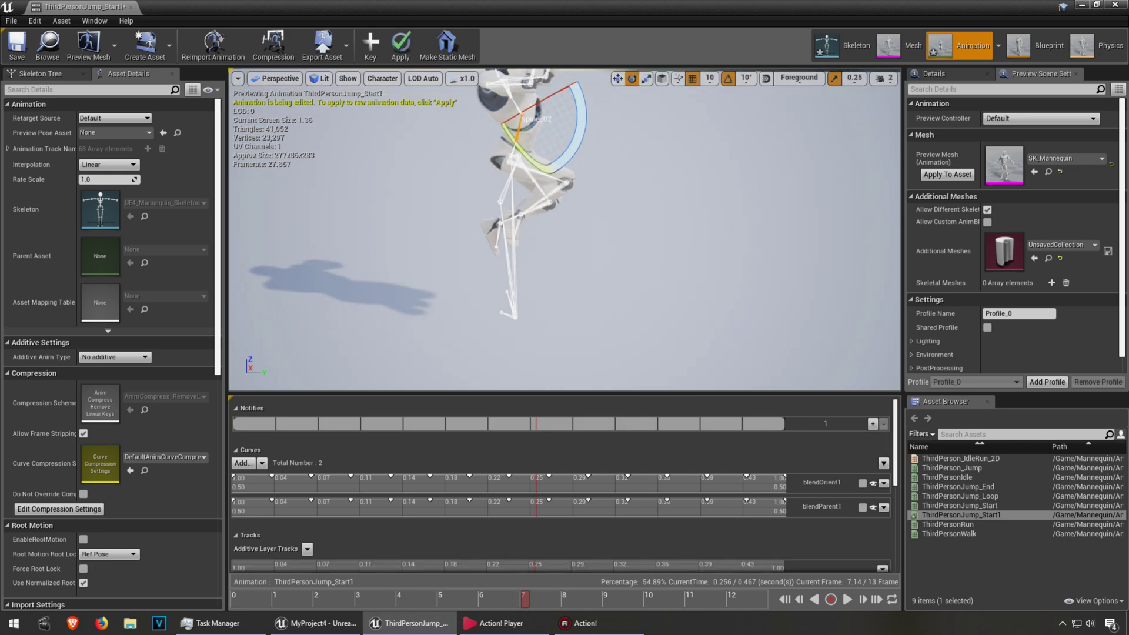
left_click(401, 53)
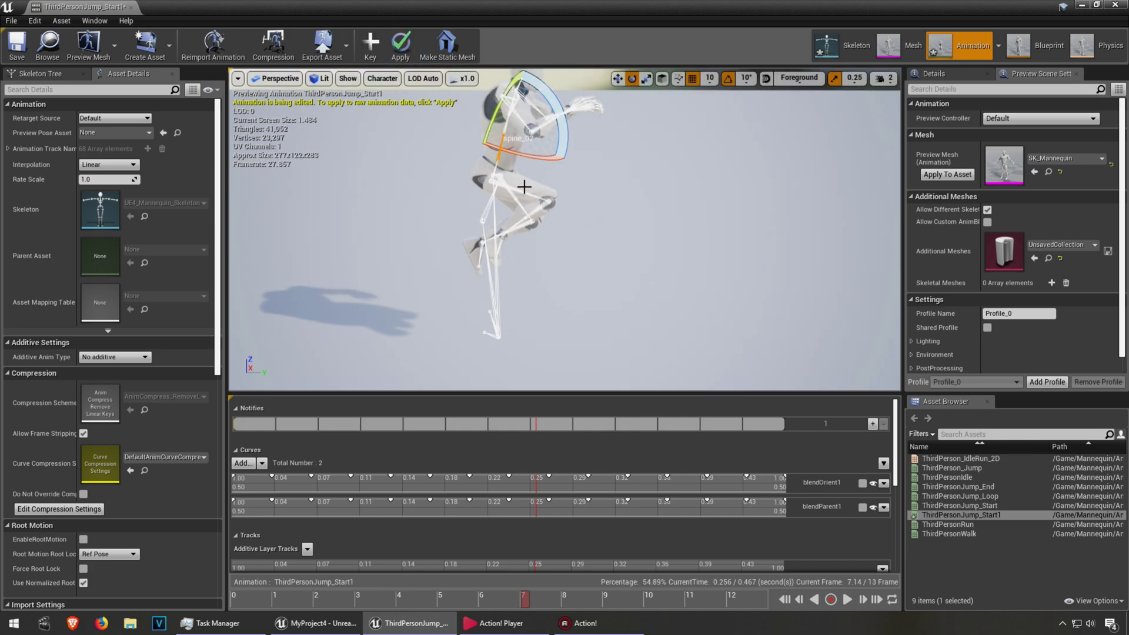
left_click(403, 46)
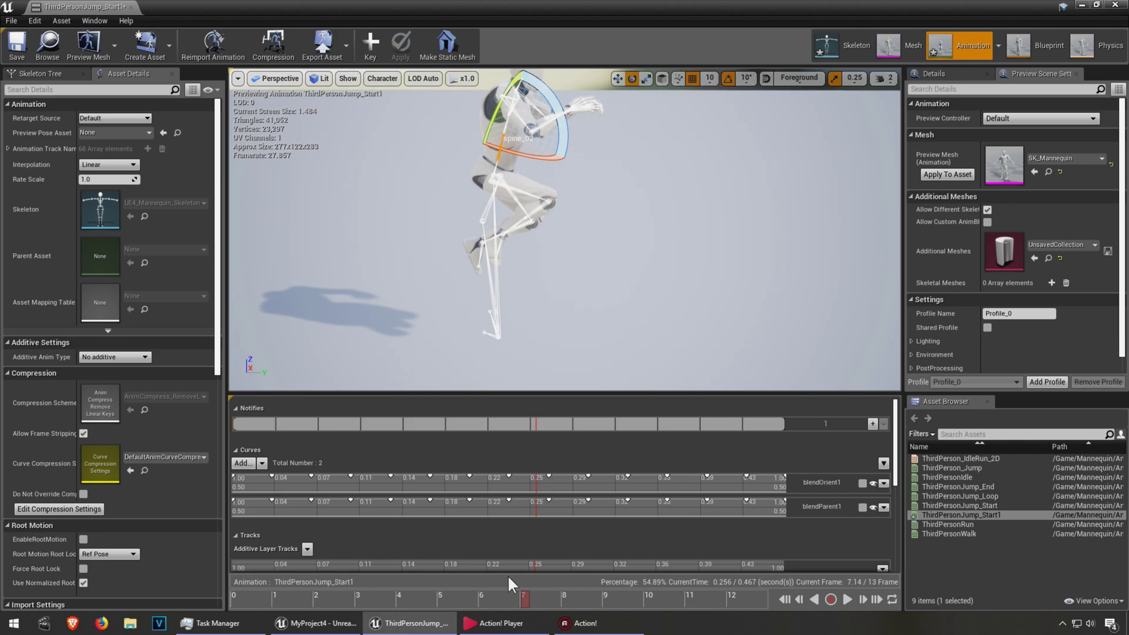
Step: Near the end of the animation, tilt the torso via the spine, then key and apply it
left_click_drag(524, 597, 730, 599)
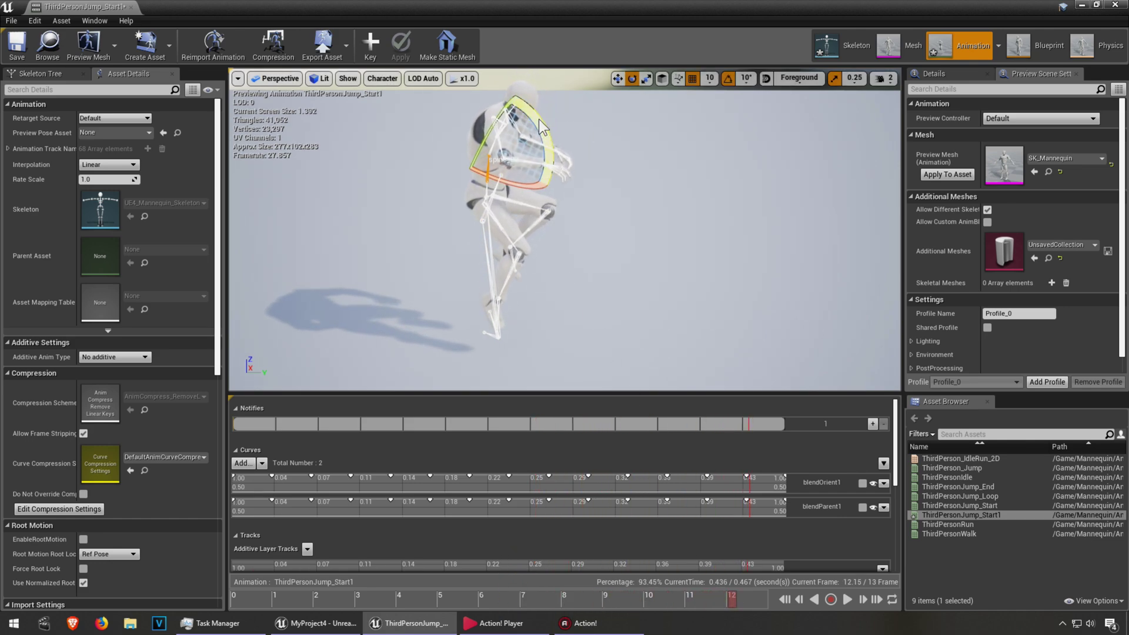
left_click_drag(534, 132, 574, 155)
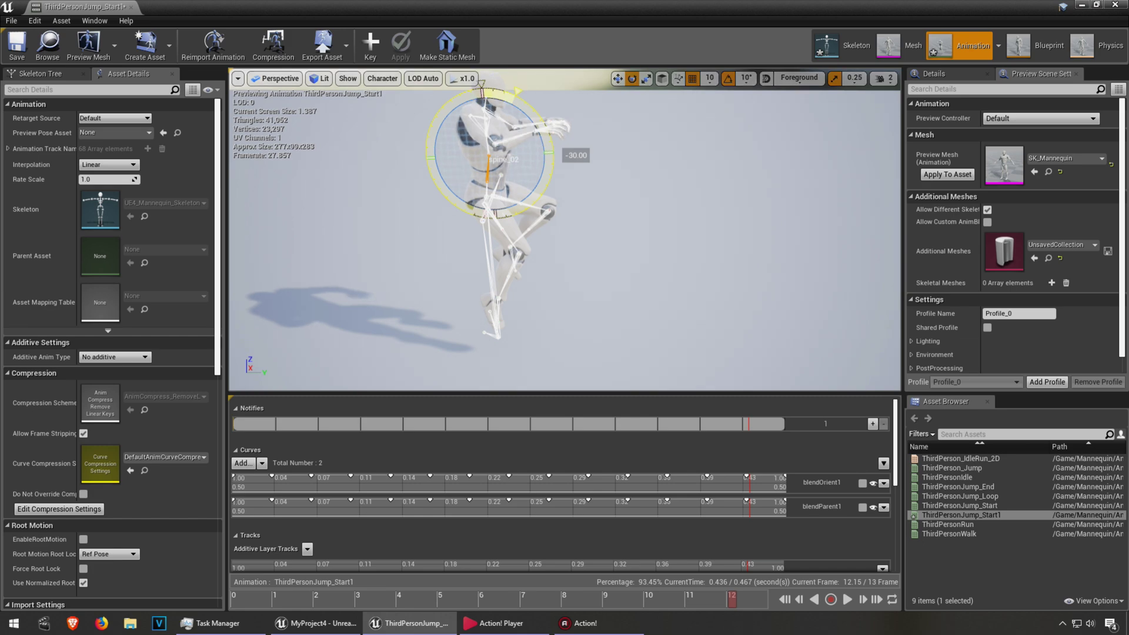
left_click(370, 44)
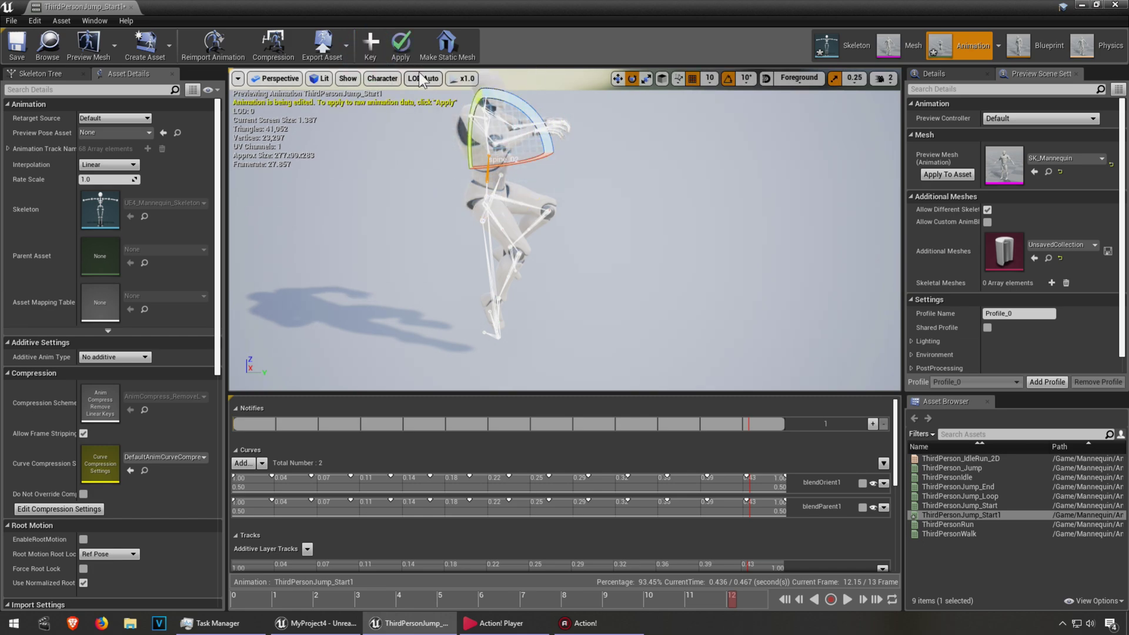
left_click(399, 44)
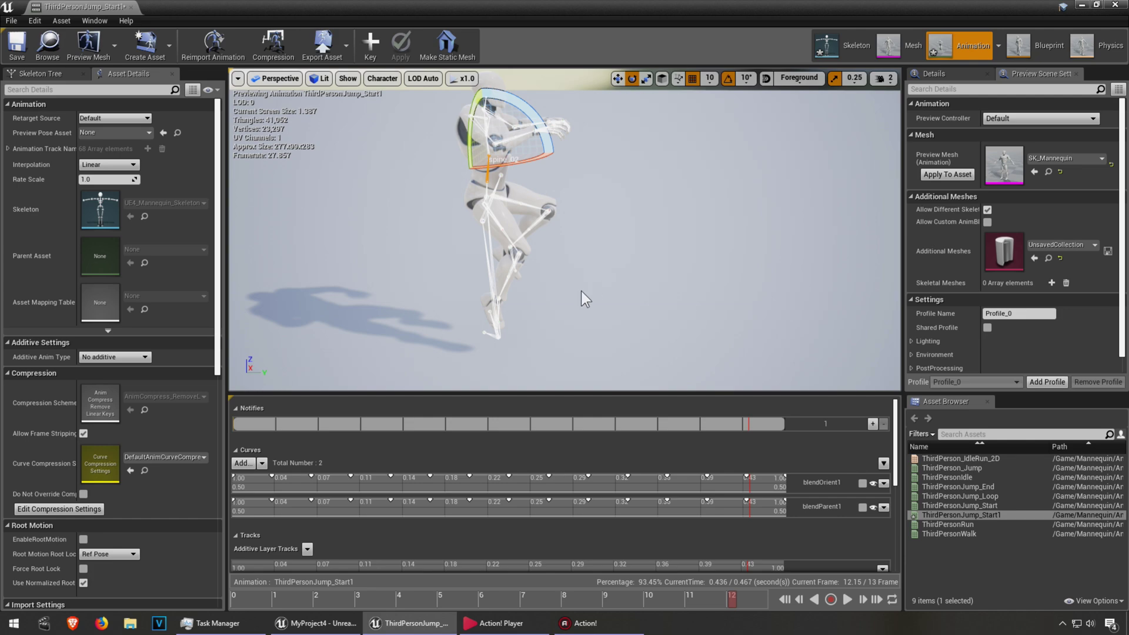
Step: Around frame 6, raise the upper arm bone, then key and apply the pose
right_click_drag(530, 242, 397, 241)
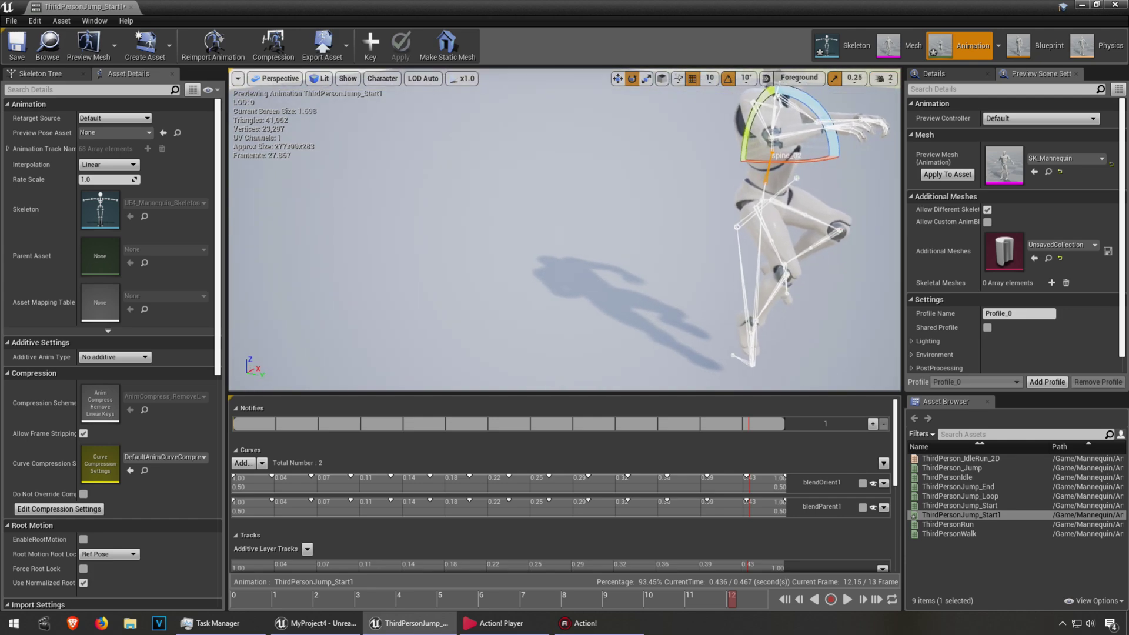
scroll(530, 241, "up", 4)
right_click_drag(750, 221, 625, 179)
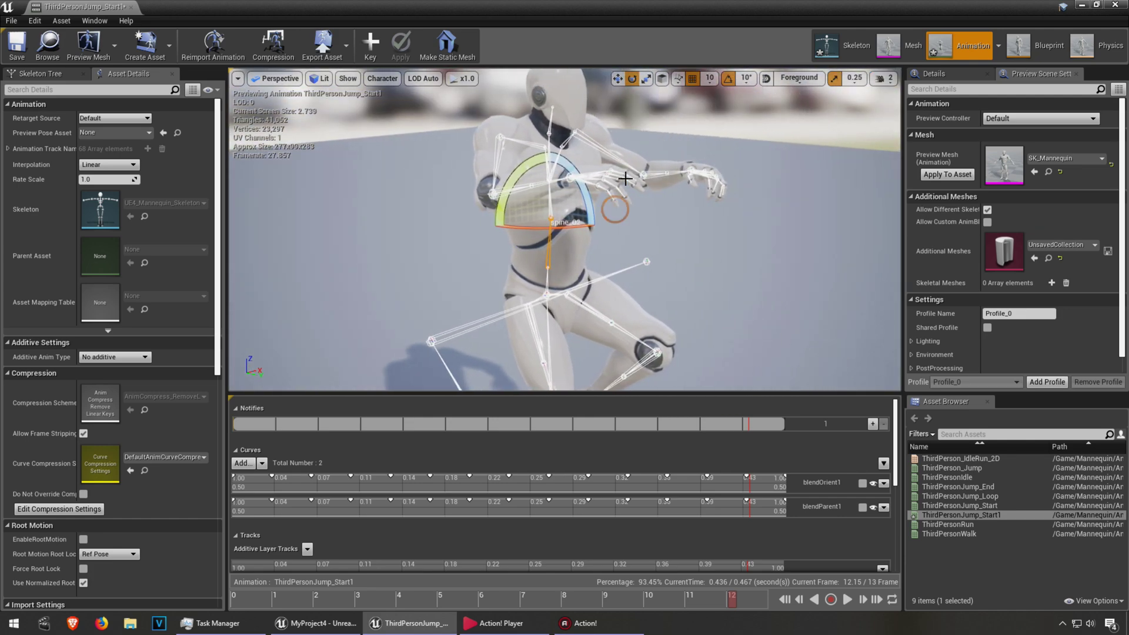
left_click(502, 169)
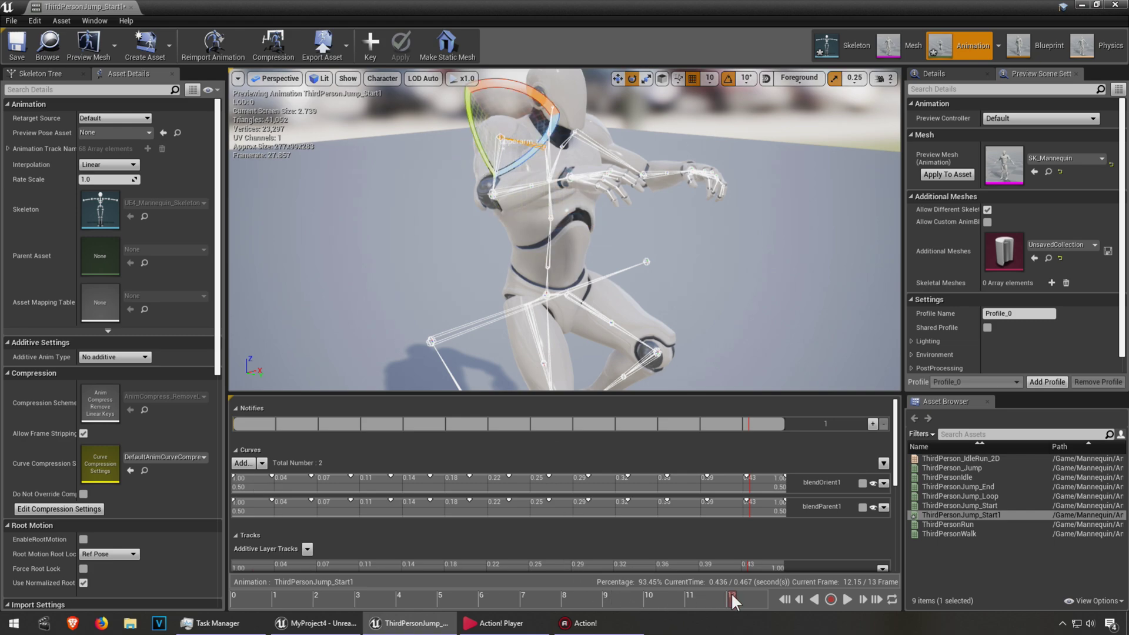
left_click_drag(731, 599, 478, 599)
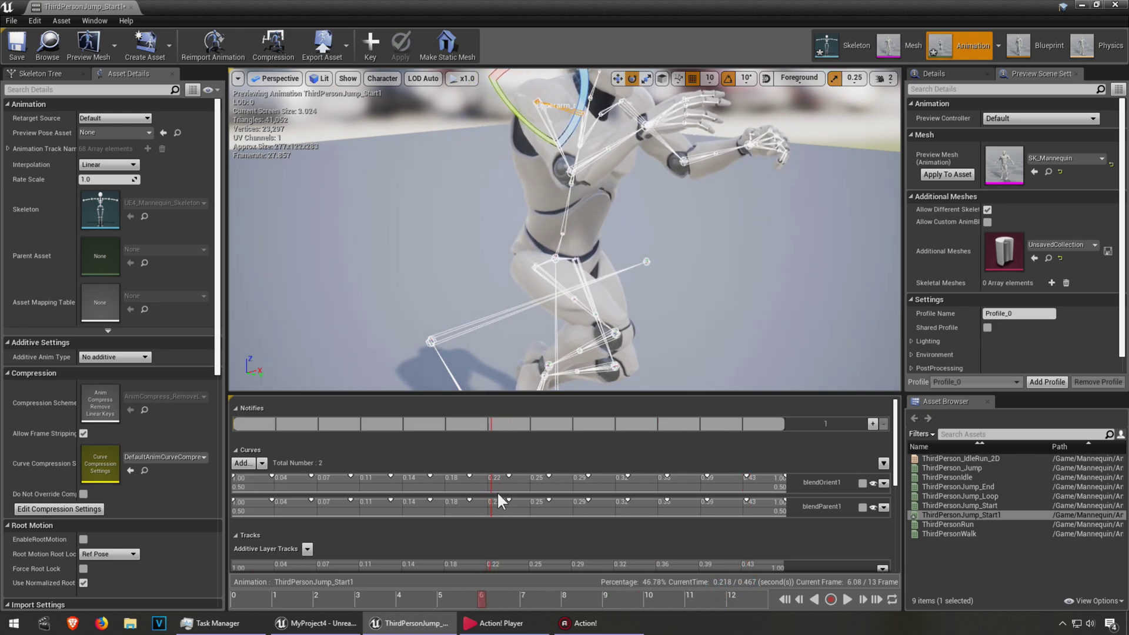
scroll(498, 219, "down", 3)
left_click_drag(534, 194, 538, 199)
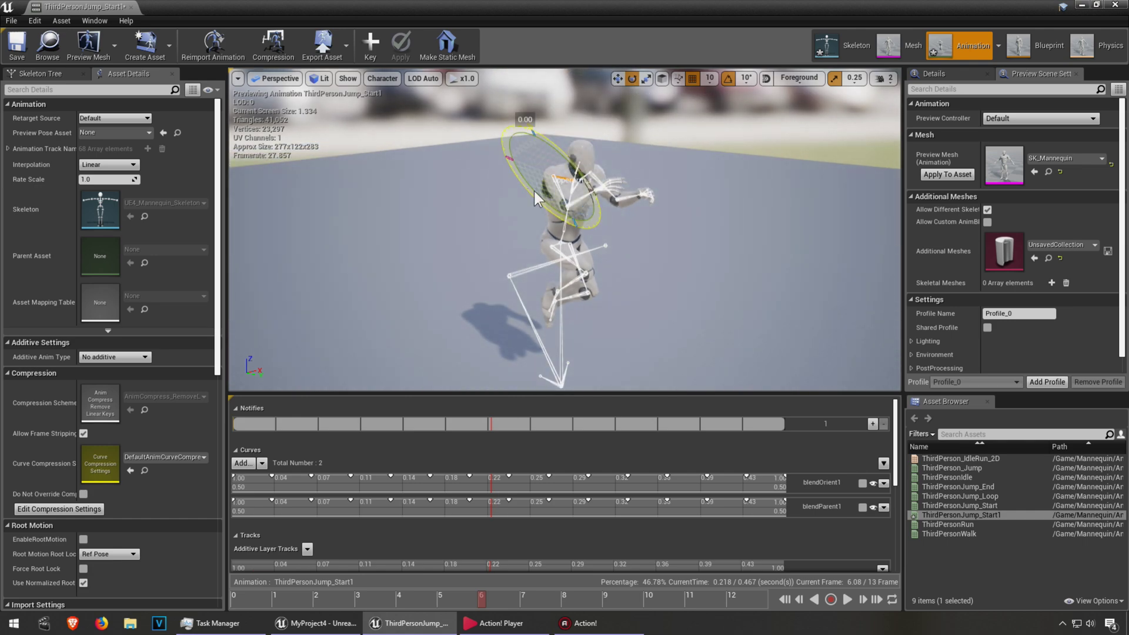
left_click_drag(542, 132, 547, 123)
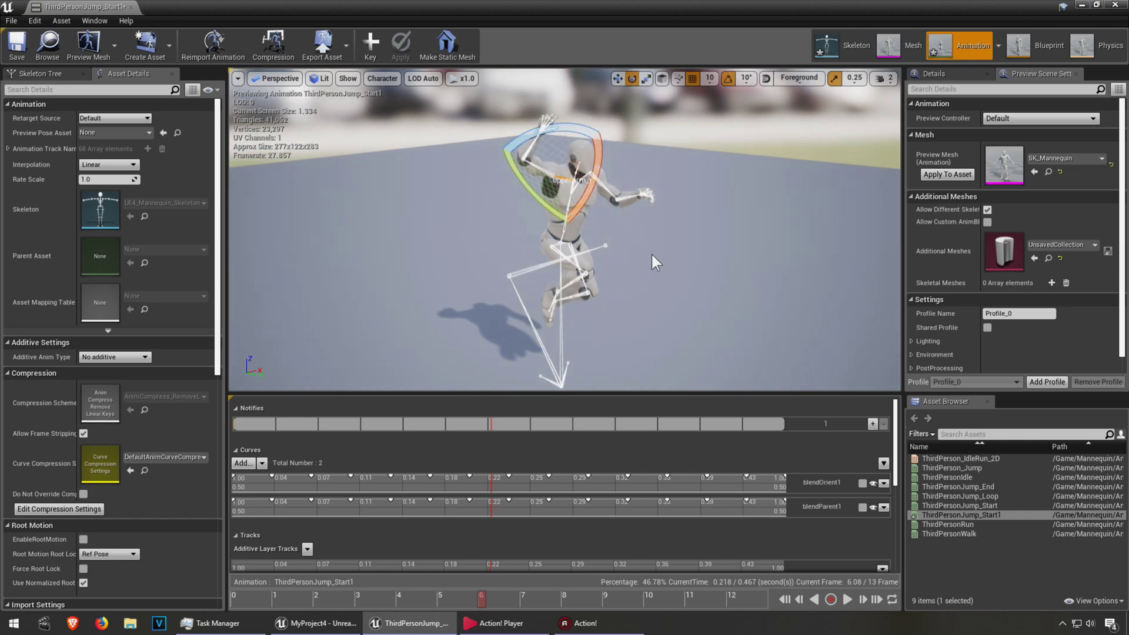
left_click(371, 46)
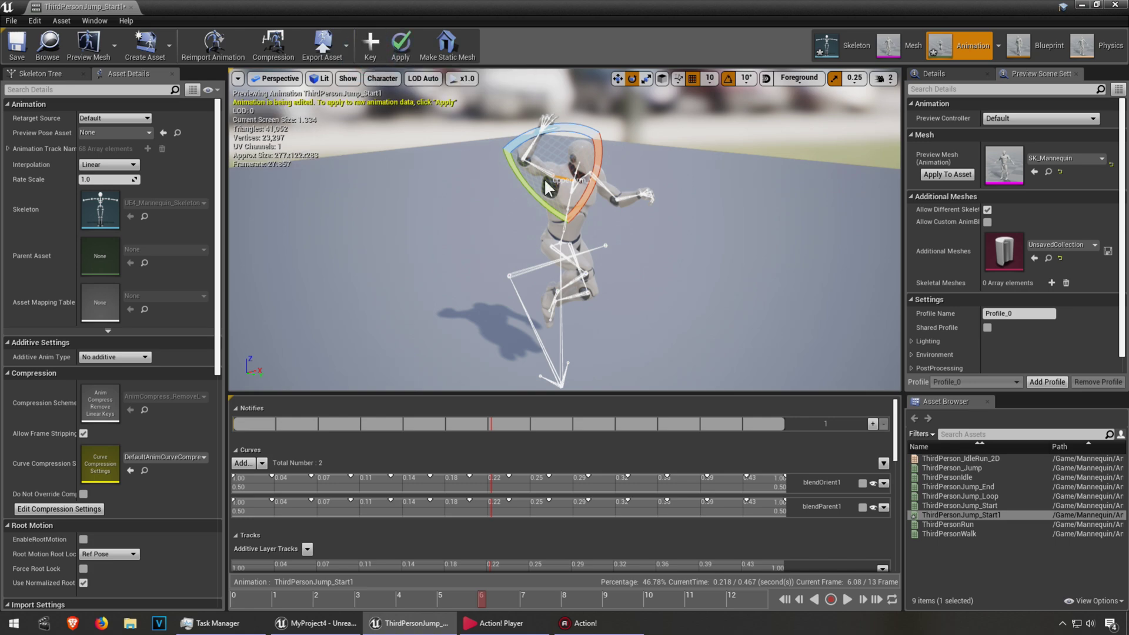
left_click(405, 47)
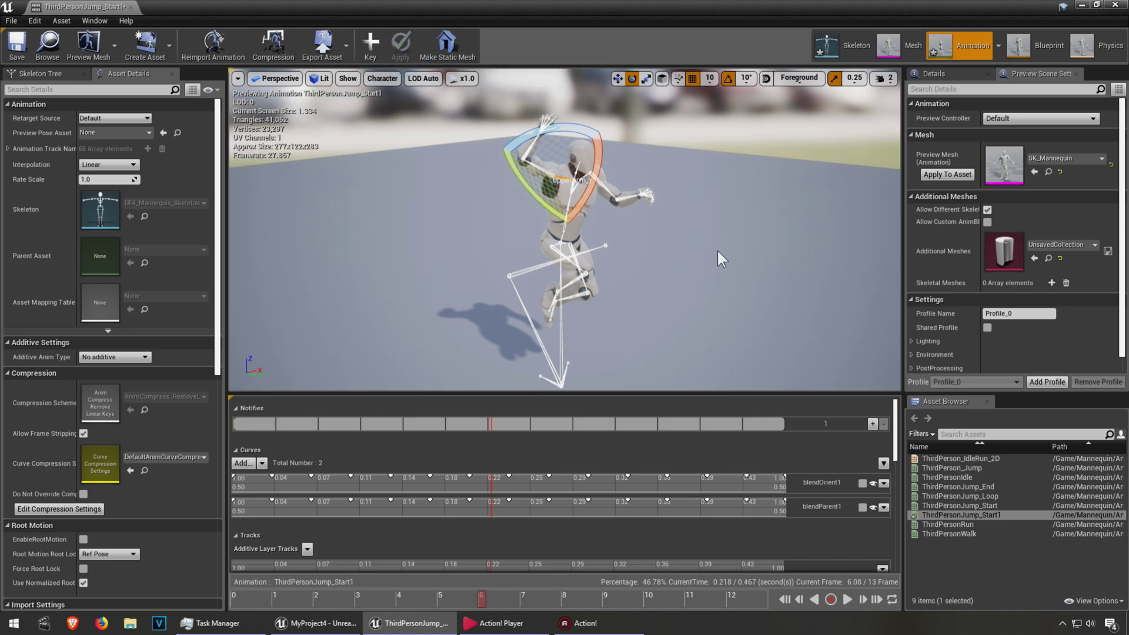
Step: Rotate the left upper arm upward, bend the left forearm, and key the left-arm pose
left_click(614, 192)
key("e")
mouse_move(639, 190)
left_mouse_down()
mouse_move(647, 183)
mouse_move(618, 134)
left_mouse_up()
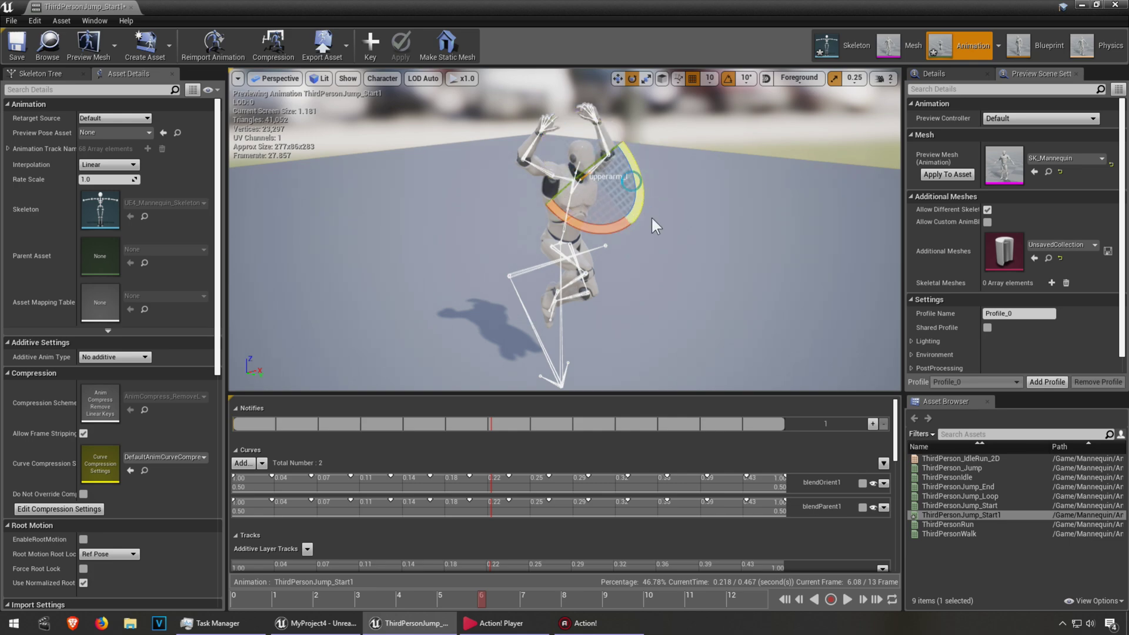
right_click_drag(650, 208, 441, 265)
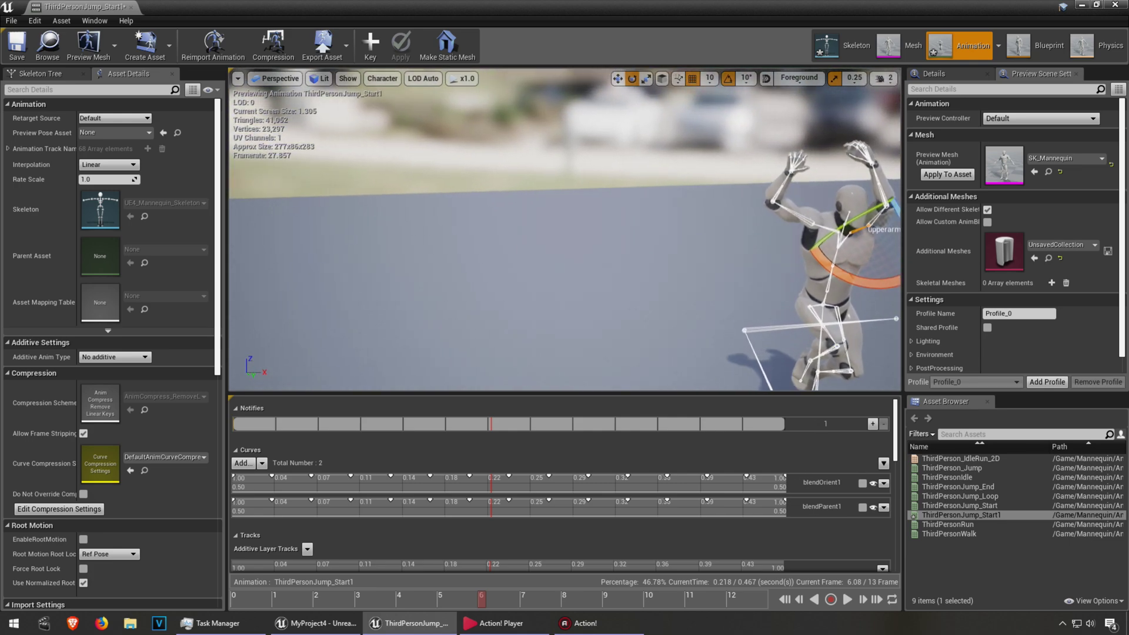
right_click_drag(565, 230, 353, 282)
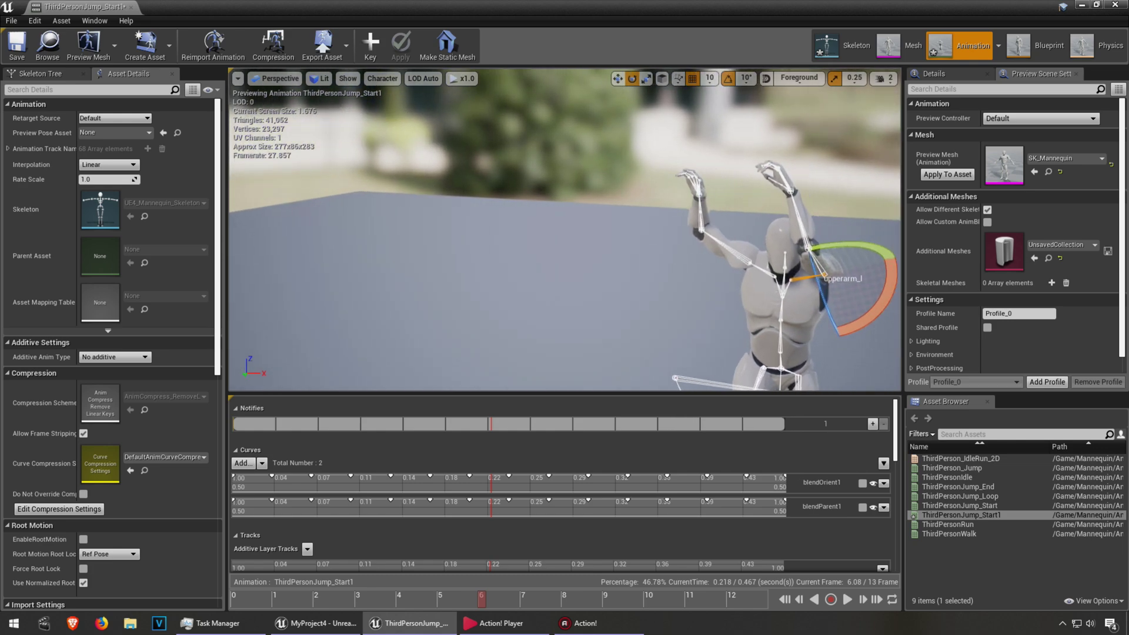
right_click_drag(565, 229, 441, 265)
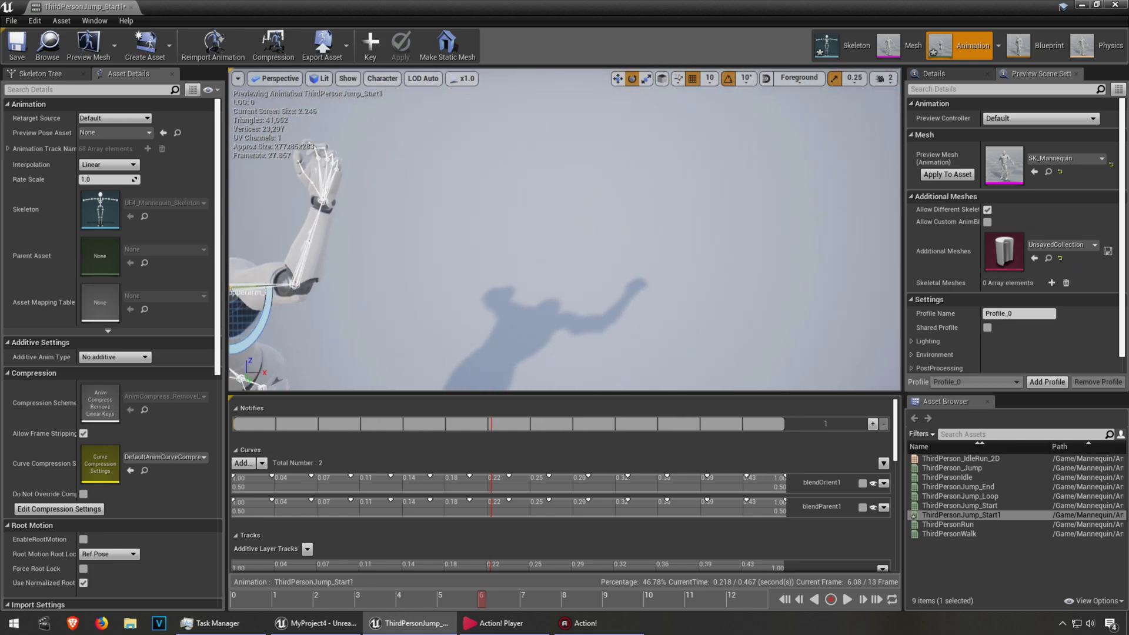
right_click_drag(565, 265, 441, 177)
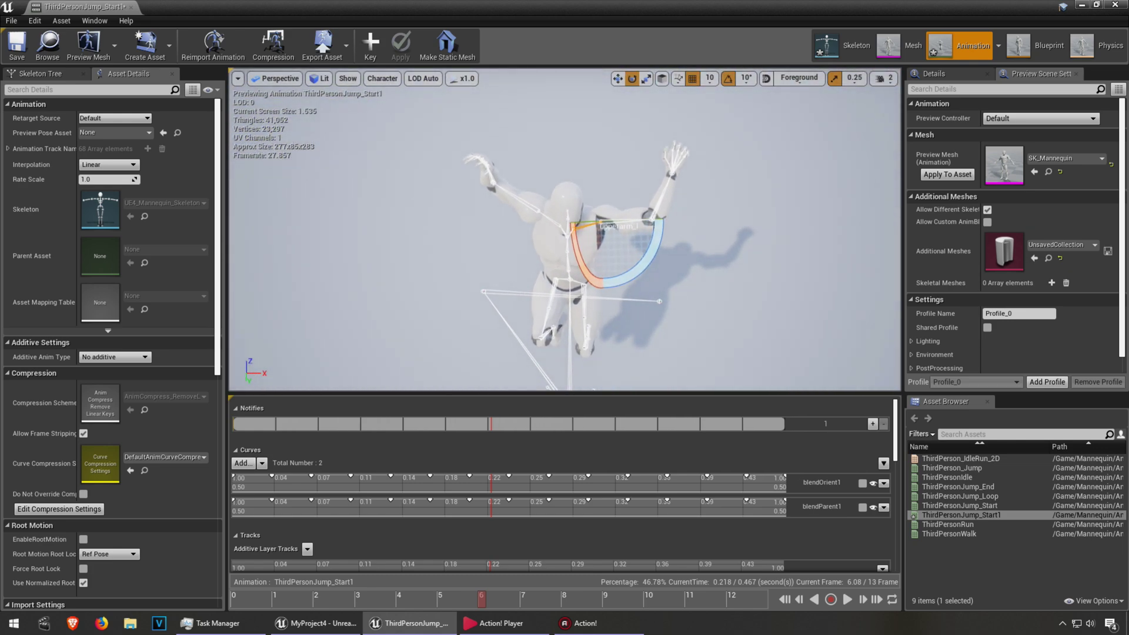
left_click(675, 203)
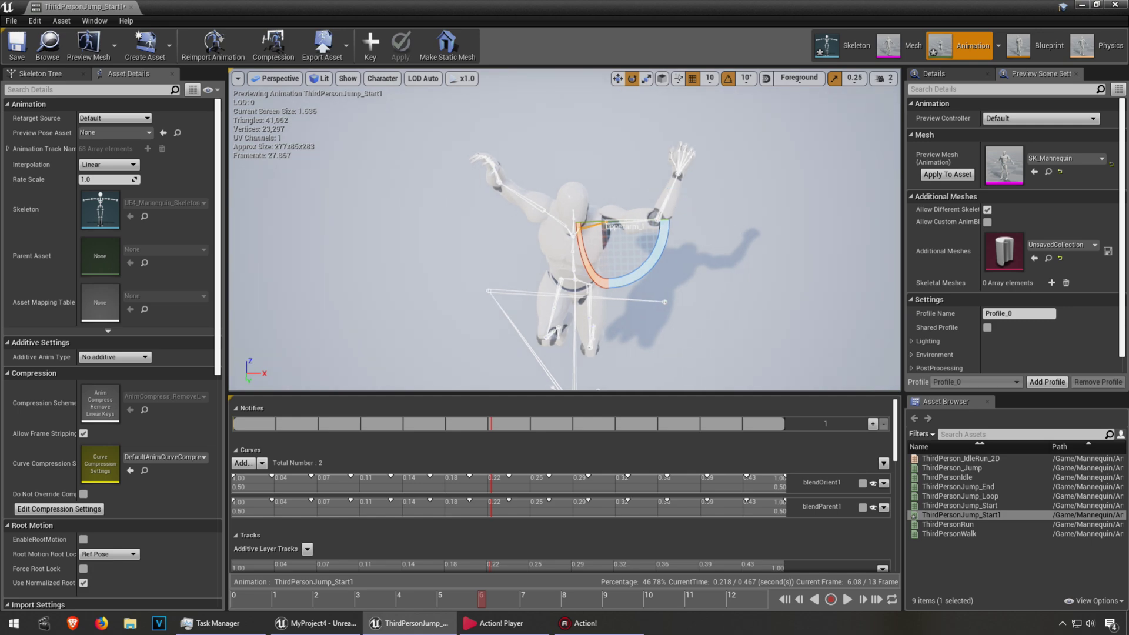
left_click_drag(660, 179, 670, 168)
right_click_drag(618, 221, 441, 309)
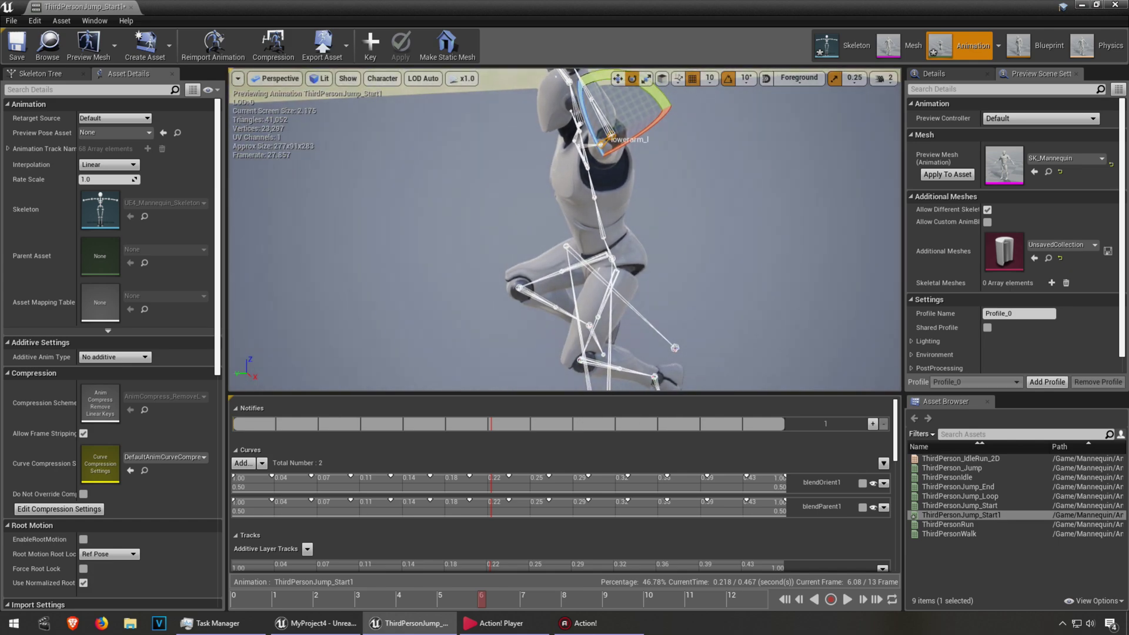
left_click(400, 44)
Step: Orbit to inspect the pose and scrub the jump animation to its last frame
right_click_drag(465, 236, 618, 265)
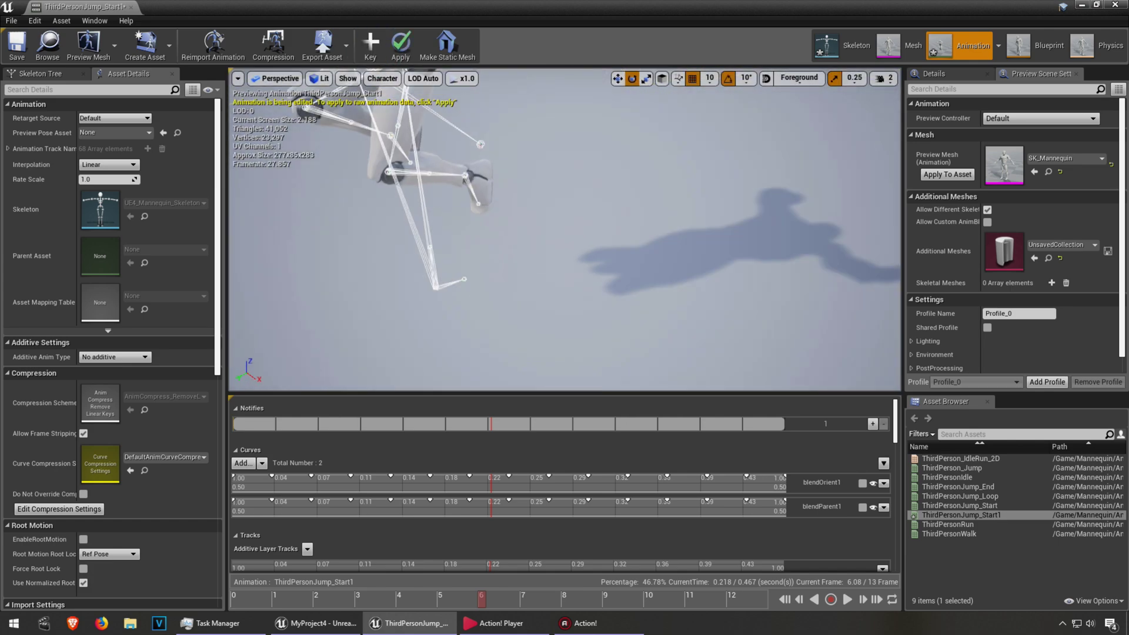
right_click_drag(565, 229, 442, 176)
left_click(349, 598)
mouse_move(565, 230)
right_mouse_down()
mouse_move(662, 309)
mouse_move(494, 299)
mouse_move(529, 264)
right_mouse_up()
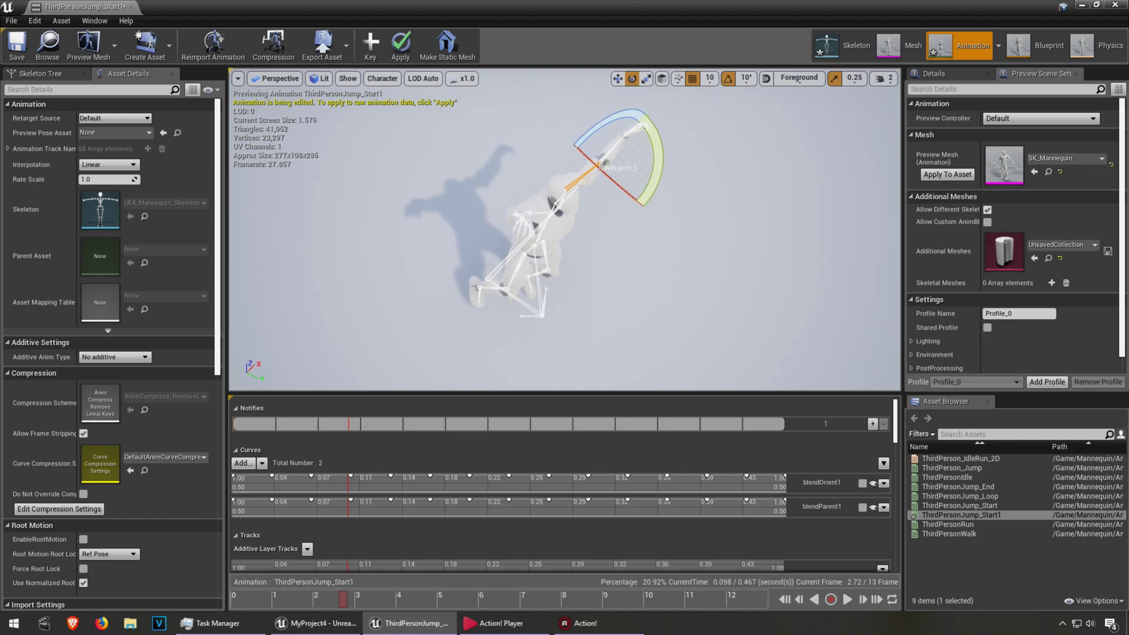
right_click_drag(565, 229, 494, 283)
left_click_drag(689, 569, 780, 569)
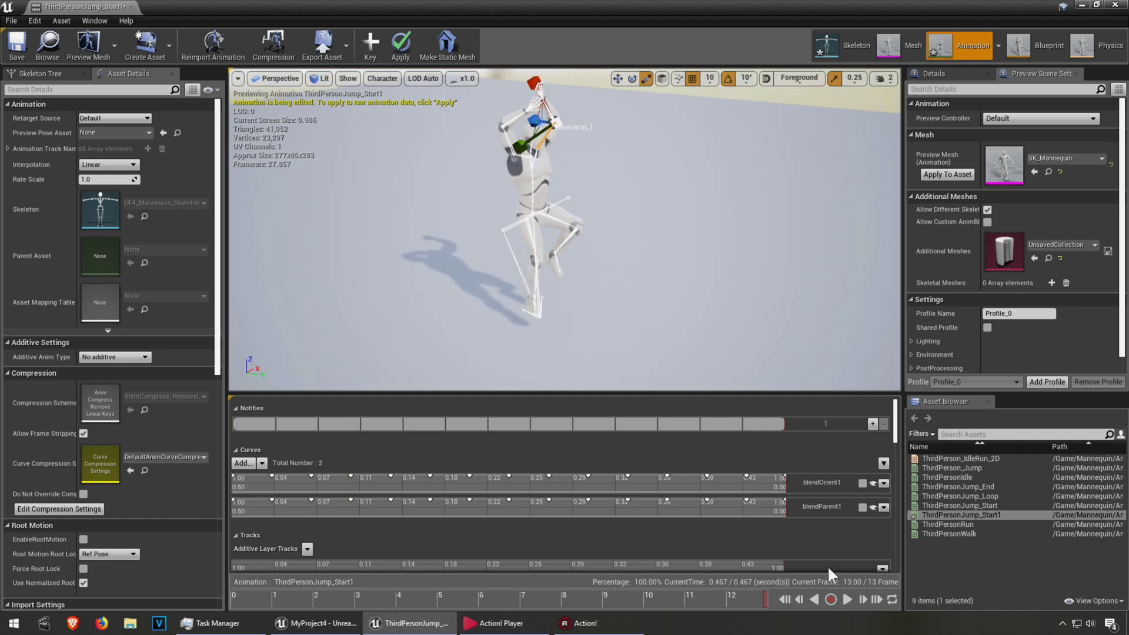
Step: Commit the pose edits with Apply, then close the ThirdPersonJump_Start1 editor window
left_click(401, 44)
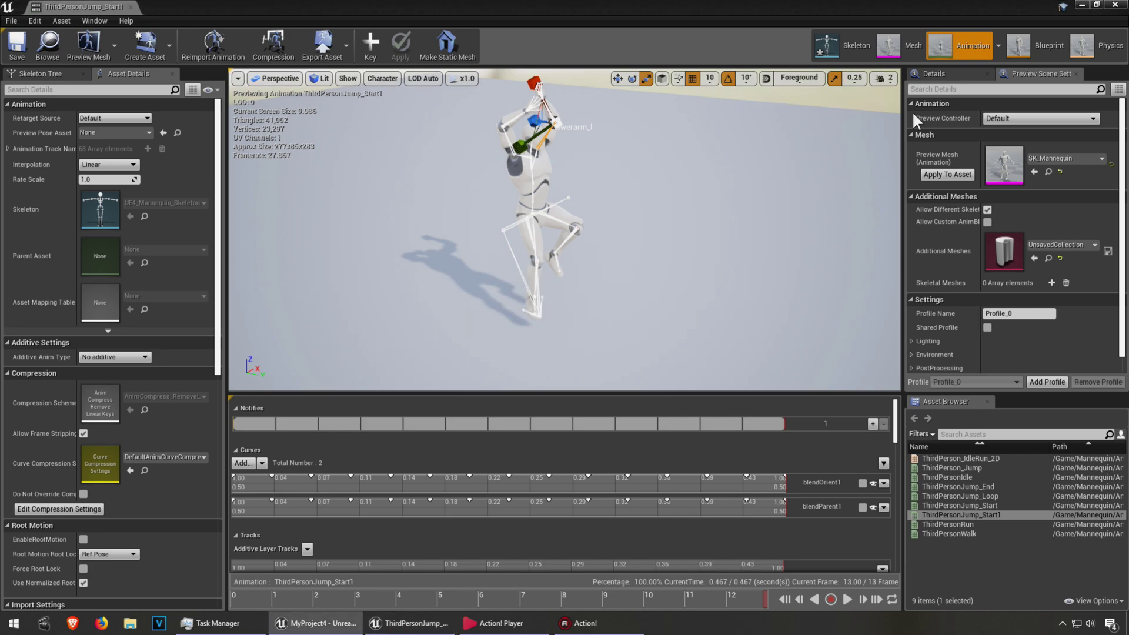
left_click(1080, 6)
left_click(811, 127)
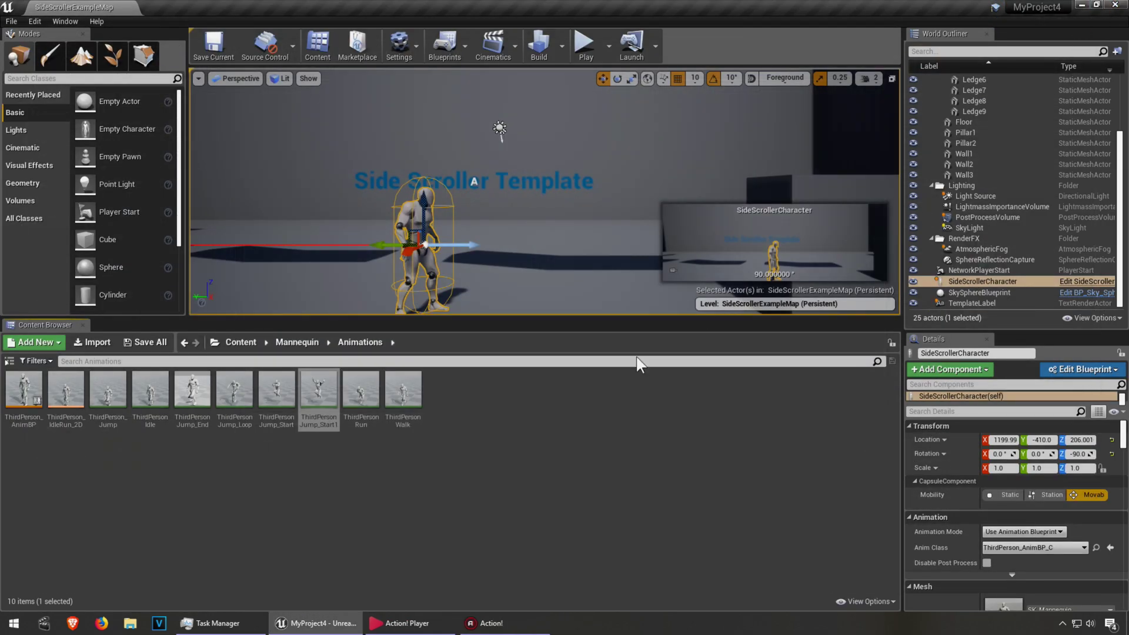
Step: Open ThirdPersonJump_Start from the Content Browser
double_click(277, 397)
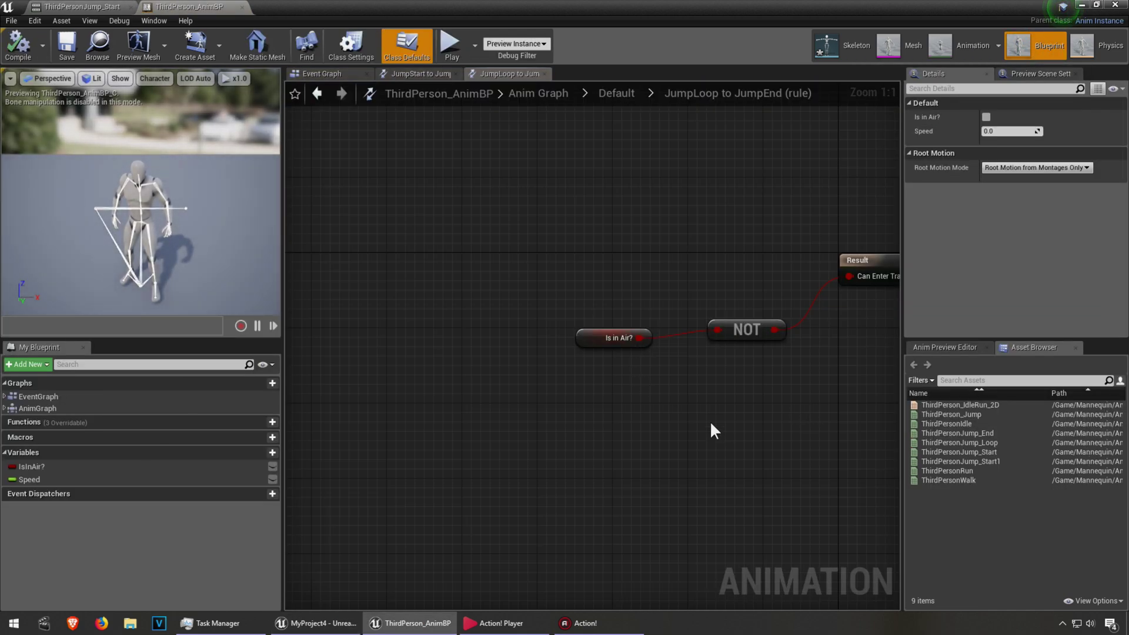
Step: In the Default state machine, give JumpLoop the ThirdPersonJump_Start1 animation and compile ThirdPerson_AnimBP
left_click(614, 96)
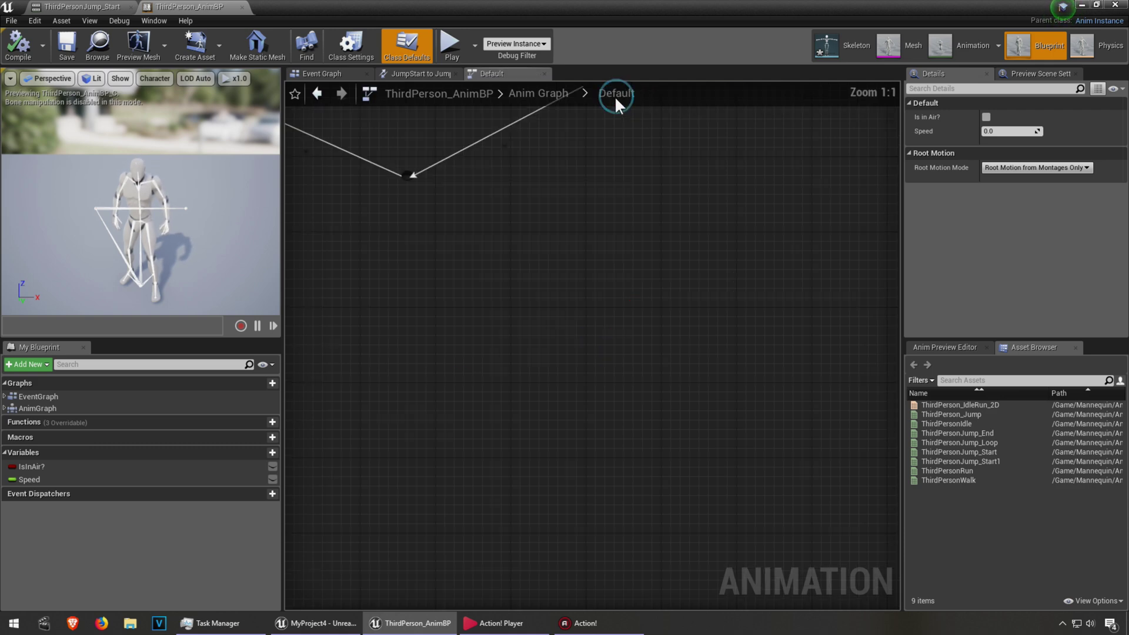
right_click_drag(693, 355, 430, 327)
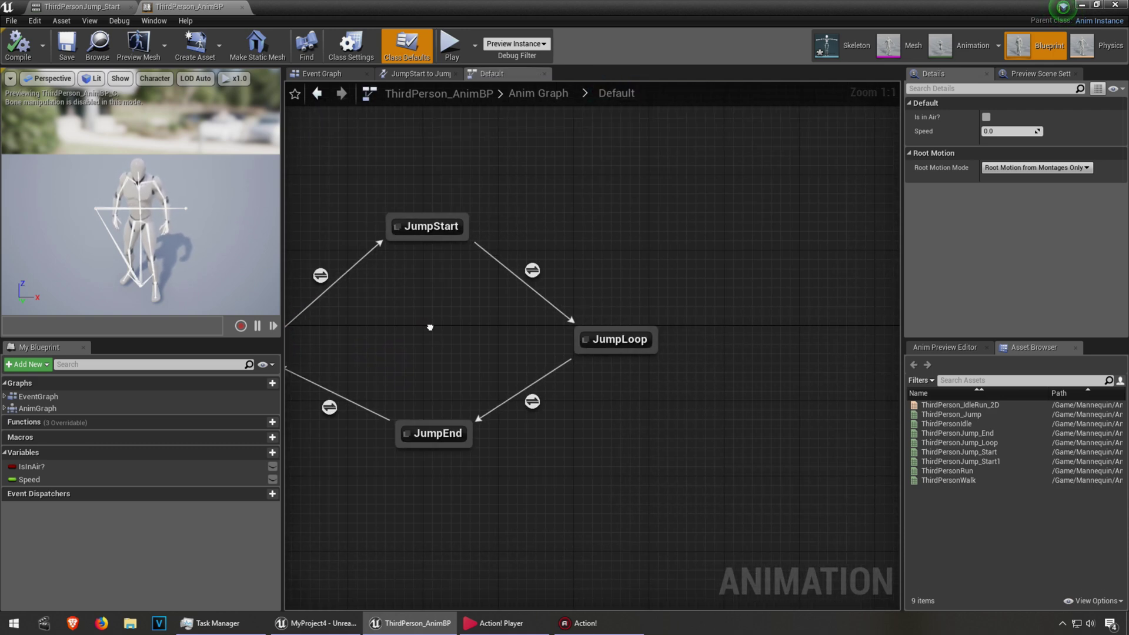
double_click(631, 340)
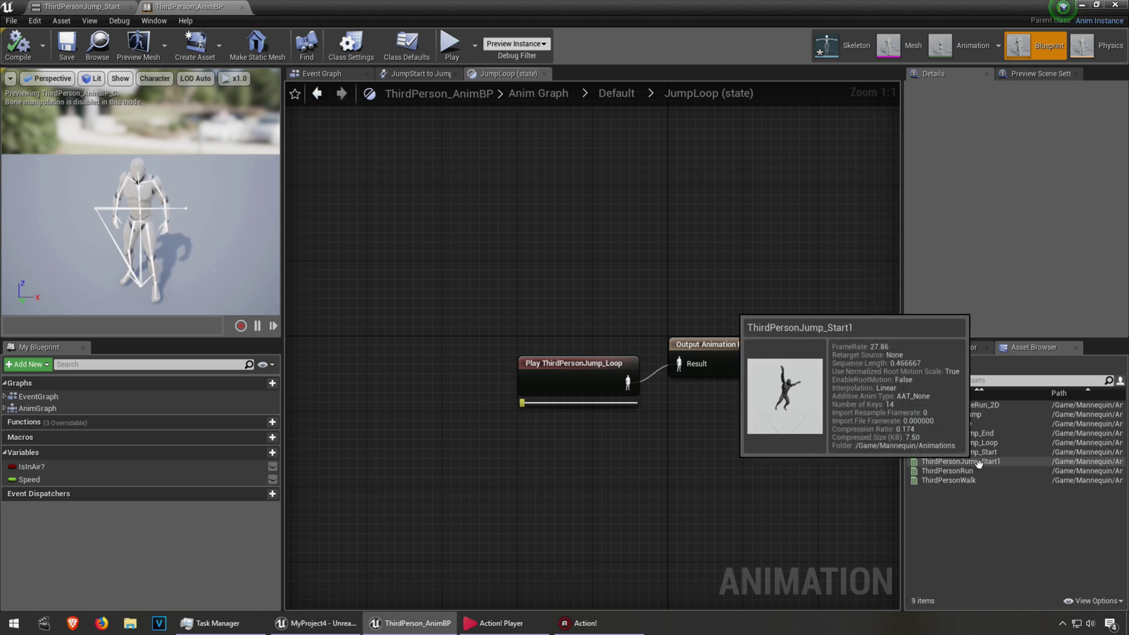
left_click_drag(979, 463, 597, 381)
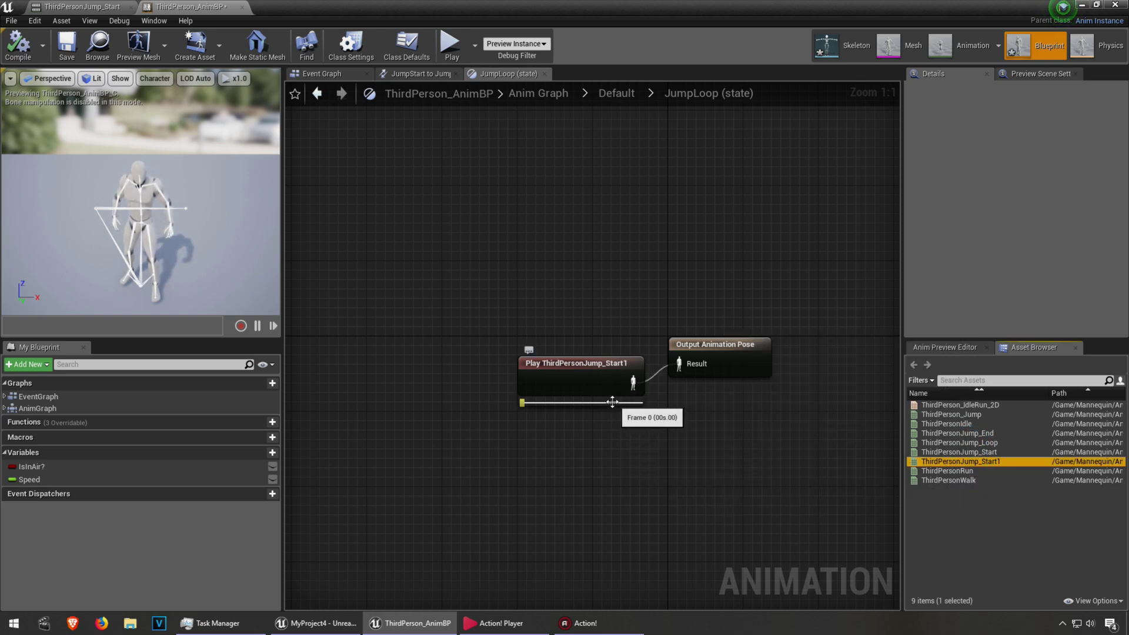
left_click(20, 44)
Step: Close the ThirdPerson_AnimBP window and start Play-in-Editor with game input focus
left_click_drag(731, 4, 793, 137)
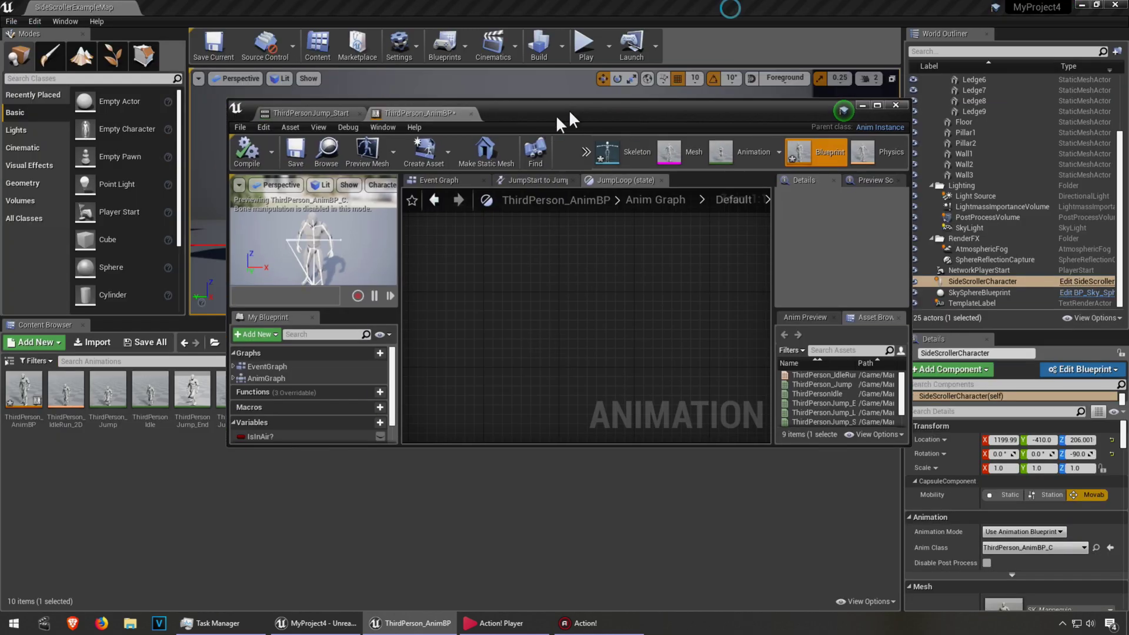
left_click(823, 137)
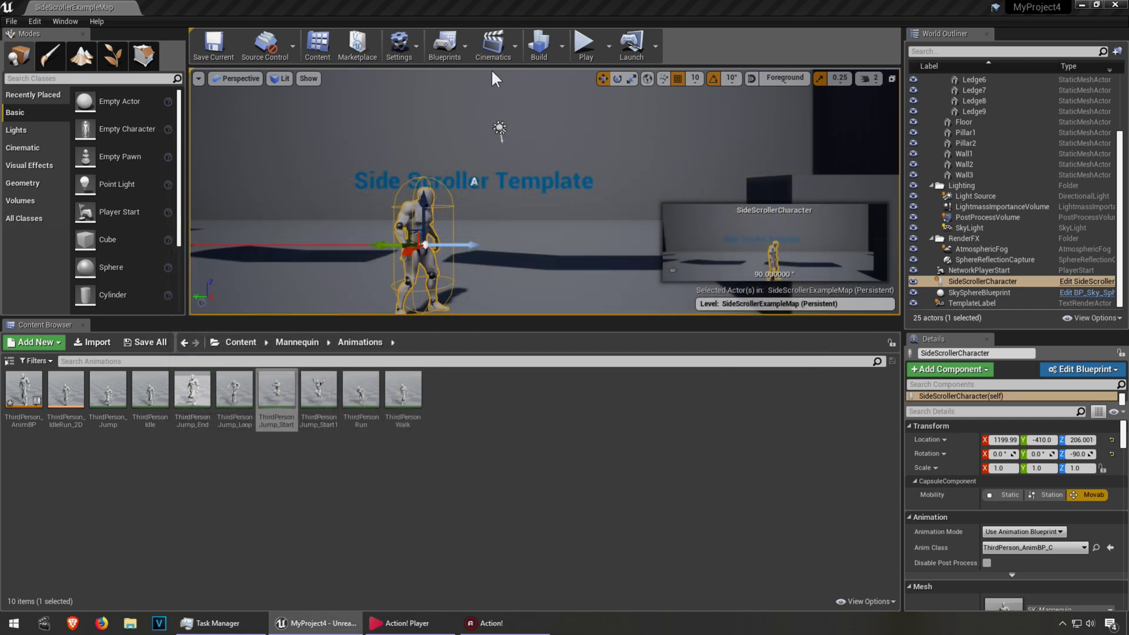
left_click(585, 44)
left_click(569, 112)
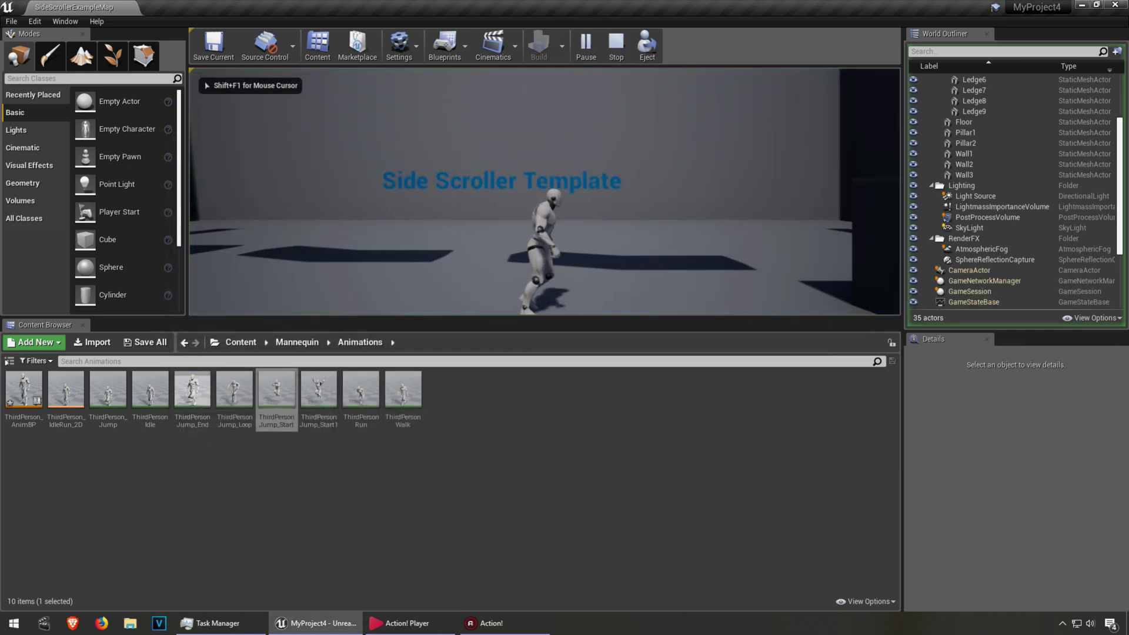
Step: Jump repeatedly while running, including onto a ledge, then stop play with Esc
key("space")
key("space")
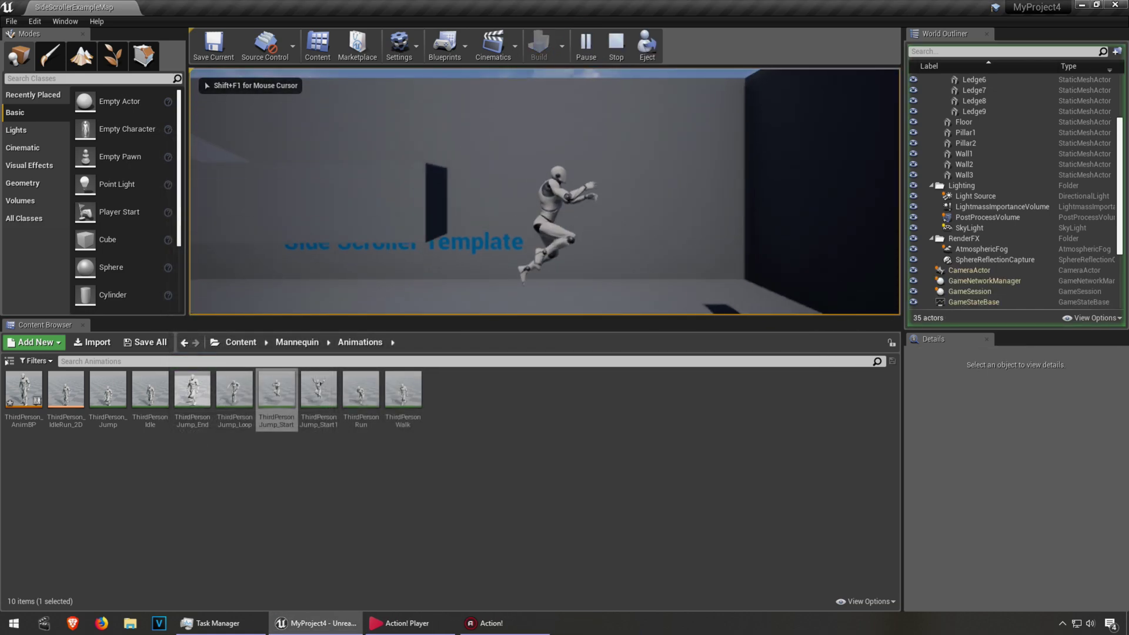
key("space")
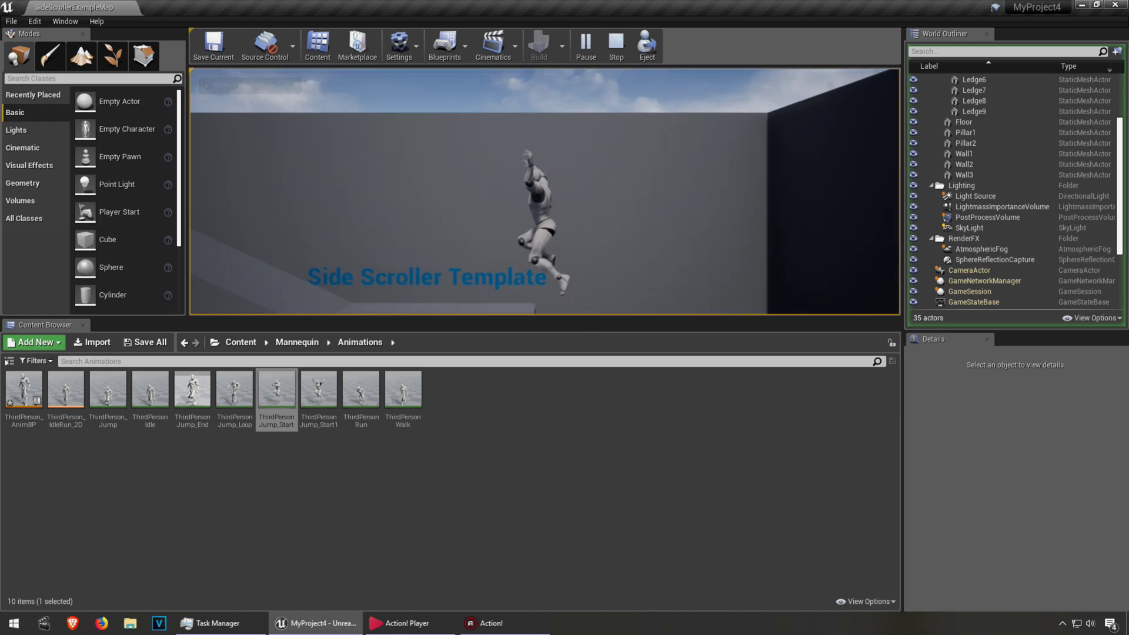
key("space")
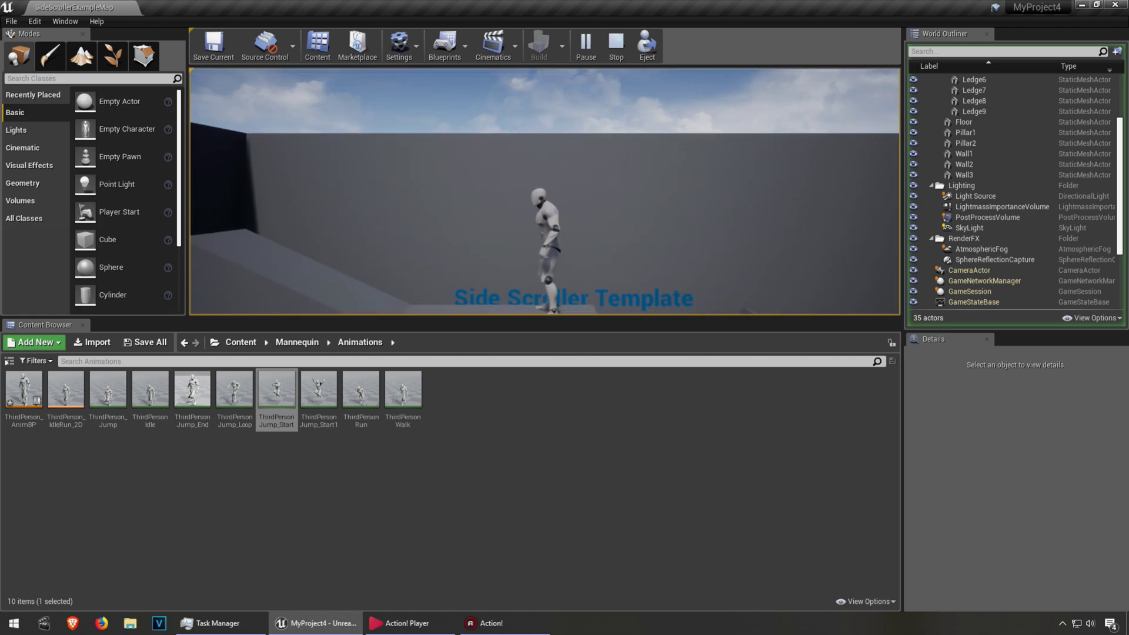
key("space")
key("space")
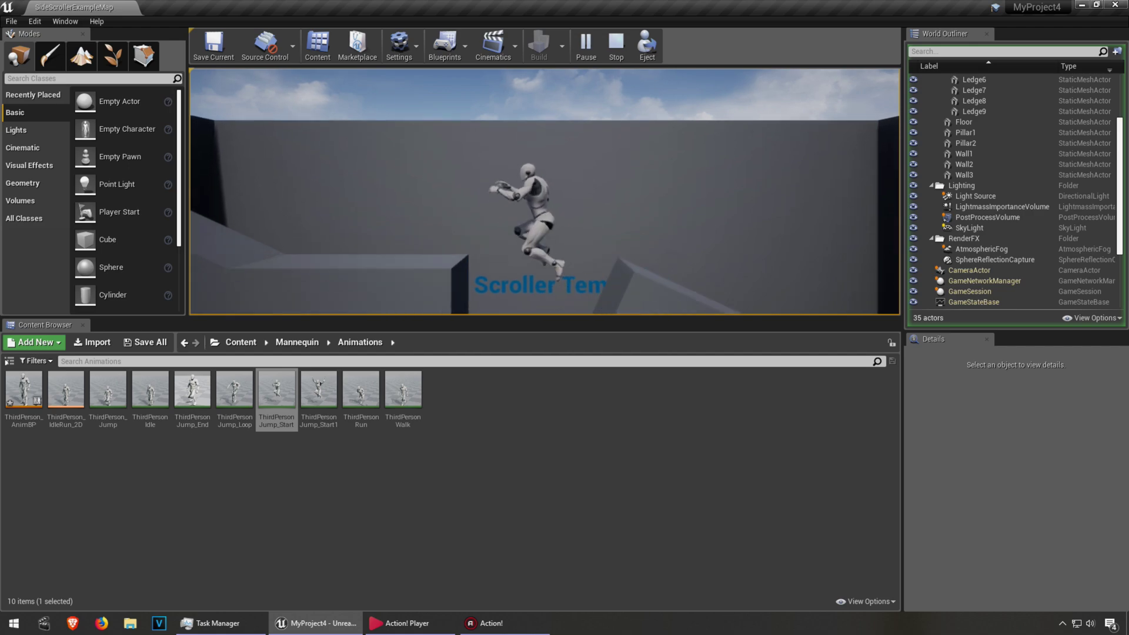
key("space")
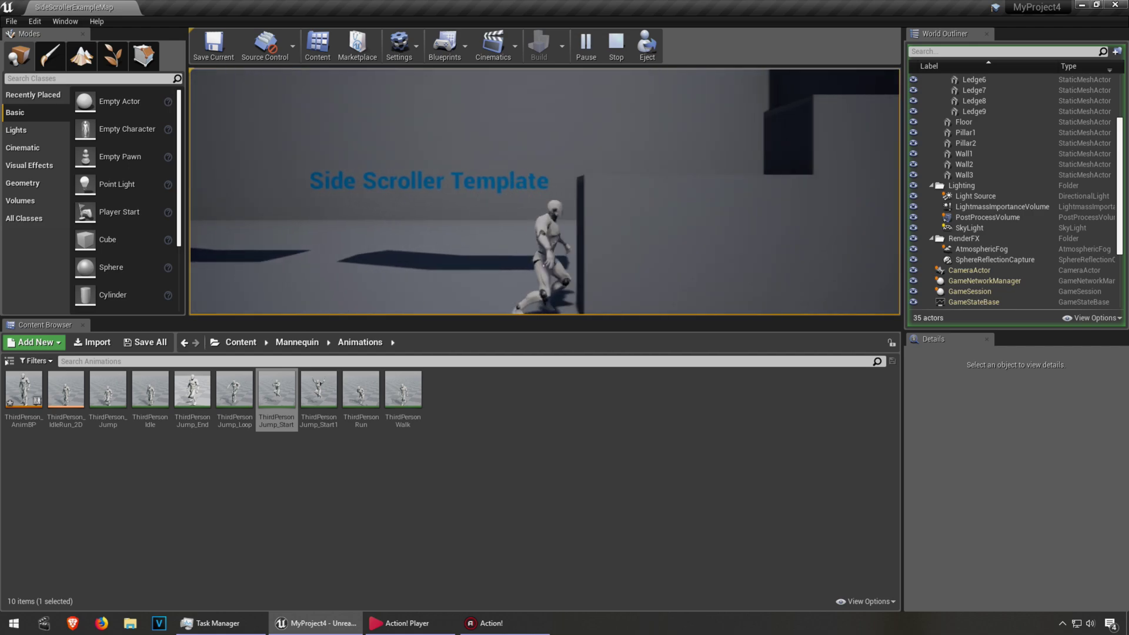
key("space")
key("space")
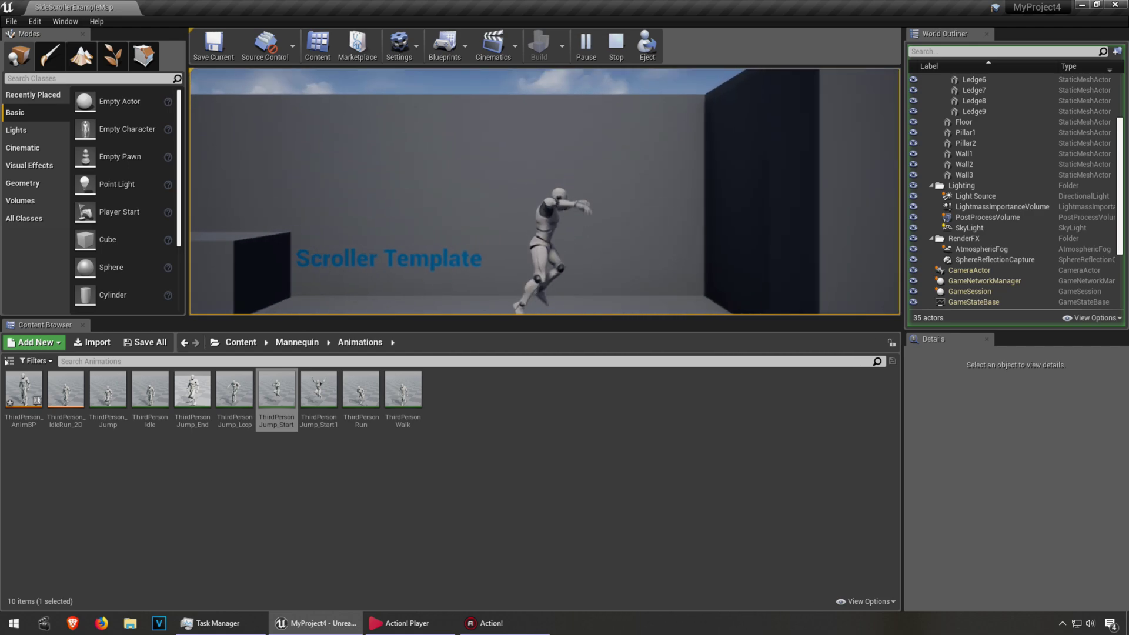
key("space")
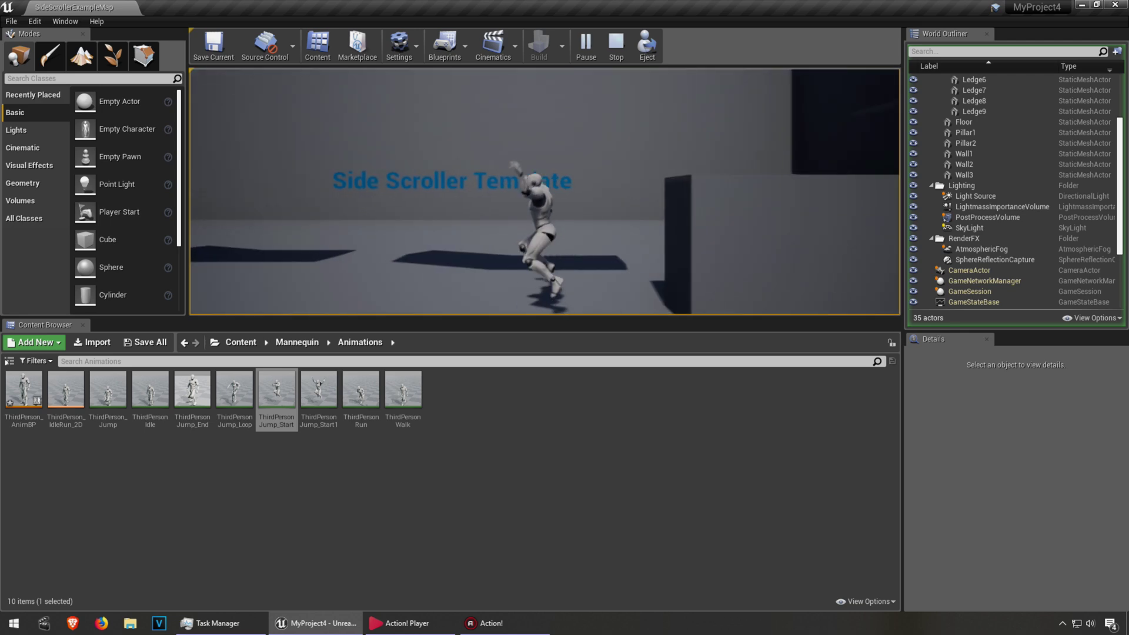
key("a")
key("Escape")
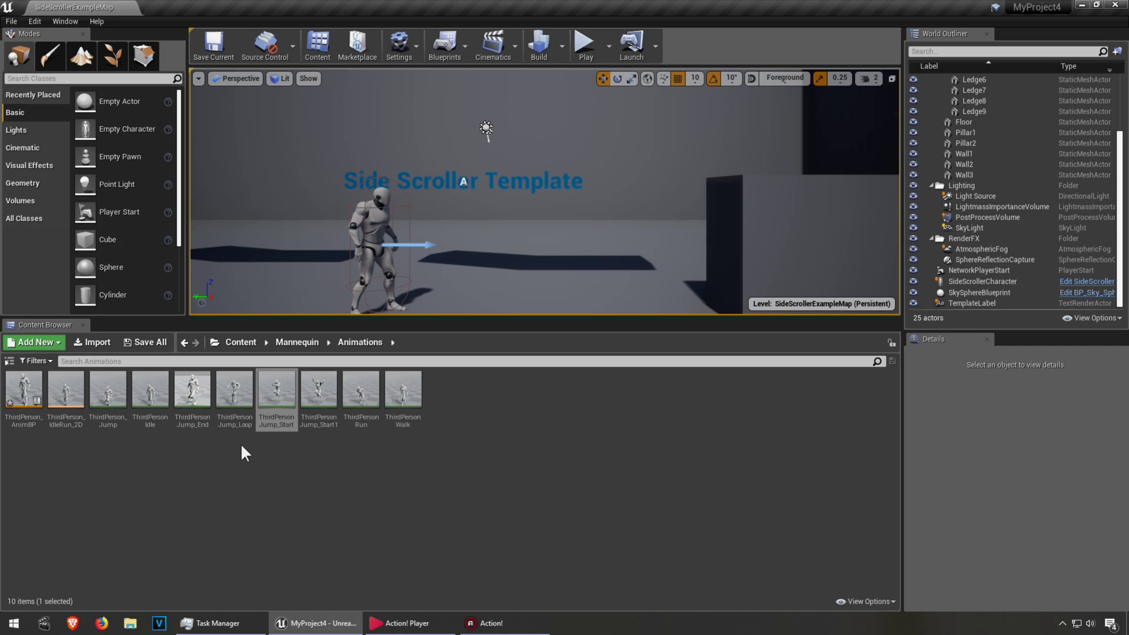
Step: Open ThirdPersonJump_Start full-screen and scrub to around frame 6
double_click(280, 395)
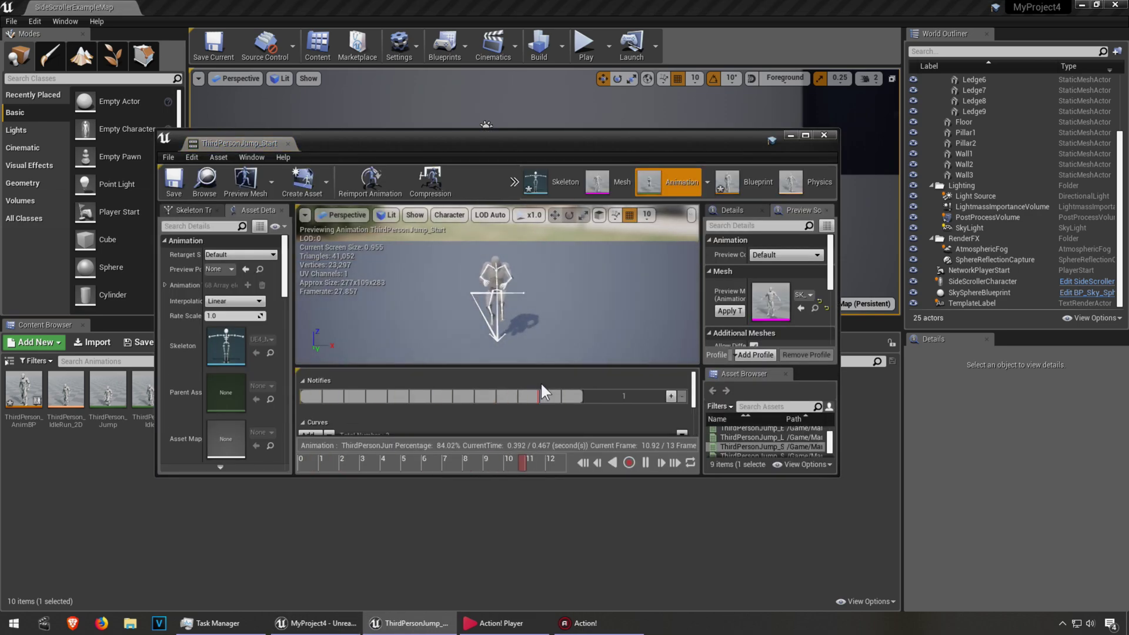
left_click(806, 135)
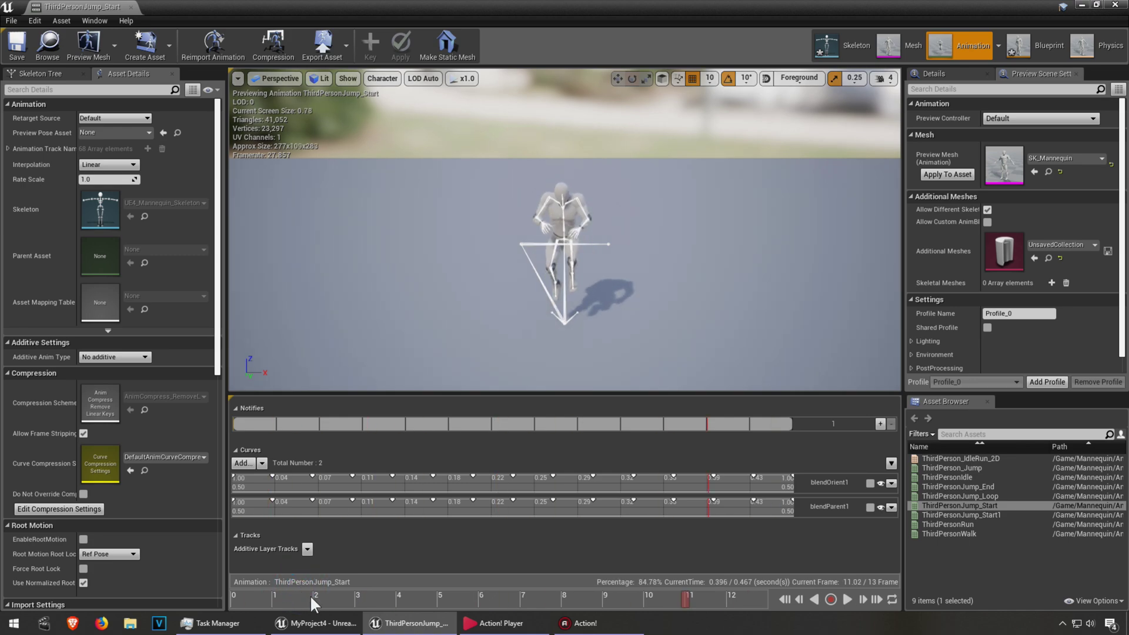
left_click(275, 598)
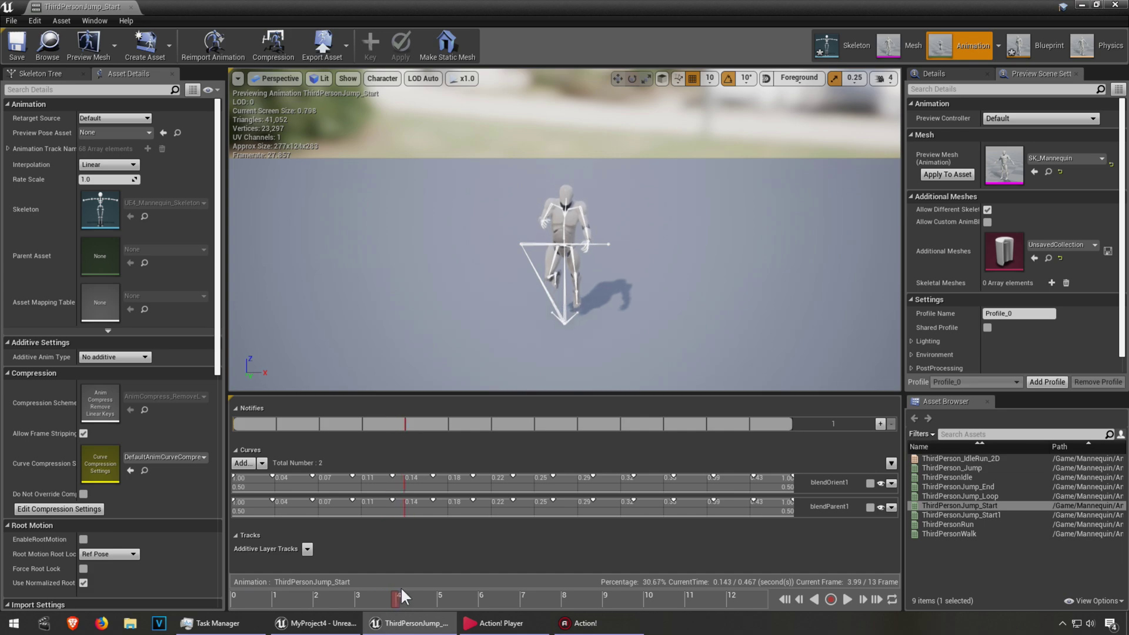
left_click_drag(472, 592, 483, 595)
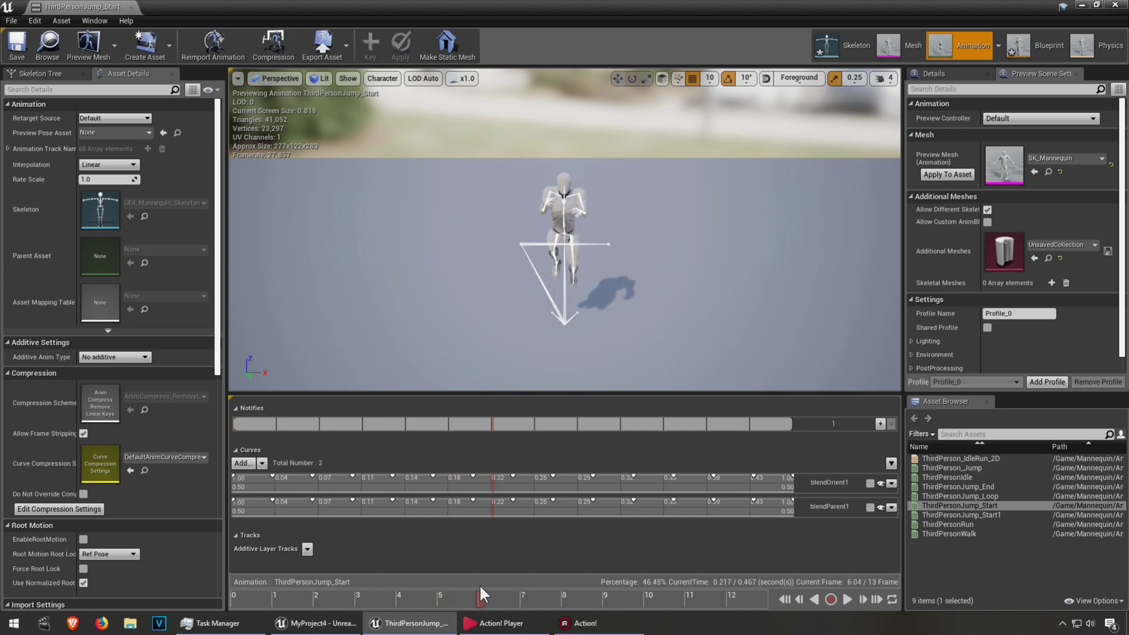
Step: Rotate the right lowerarm bone to lift the hand, then key the raised-arm pose
left_click_drag(478, 365, 565, 265)
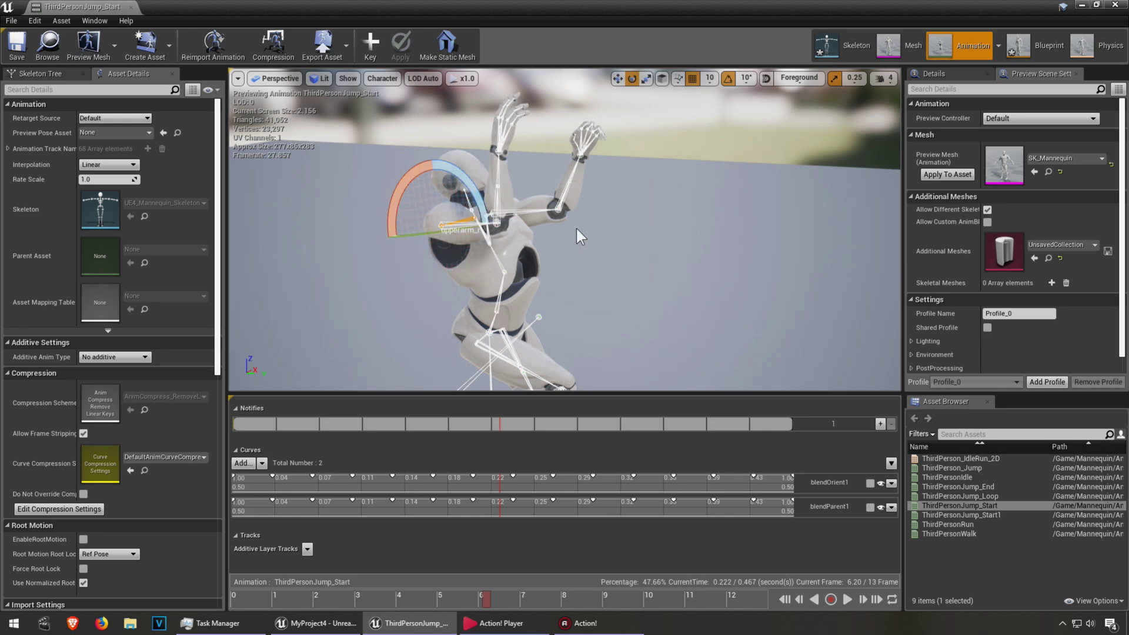
right_click_drag(578, 235, 441, 248)
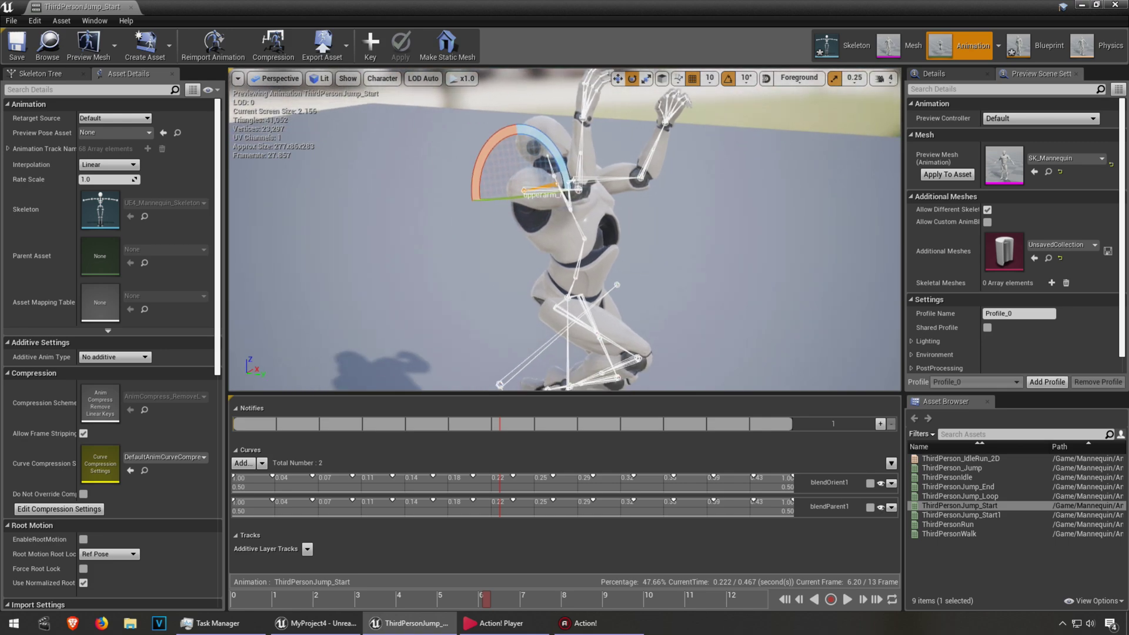
right_click_drag(565, 229, 441, 247)
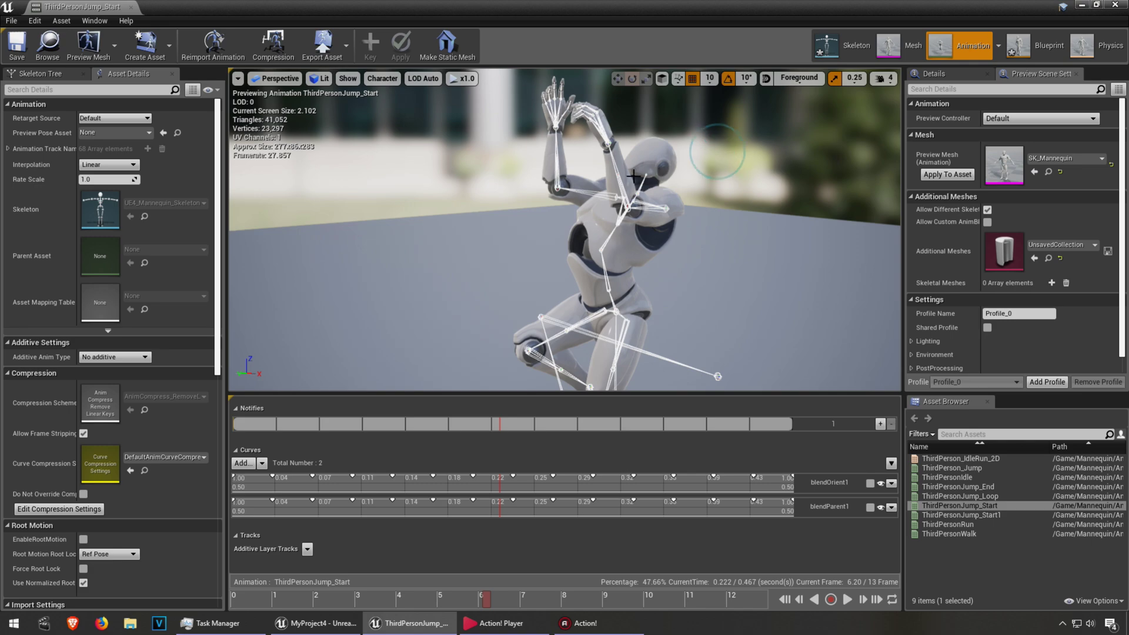
left_click(622, 179)
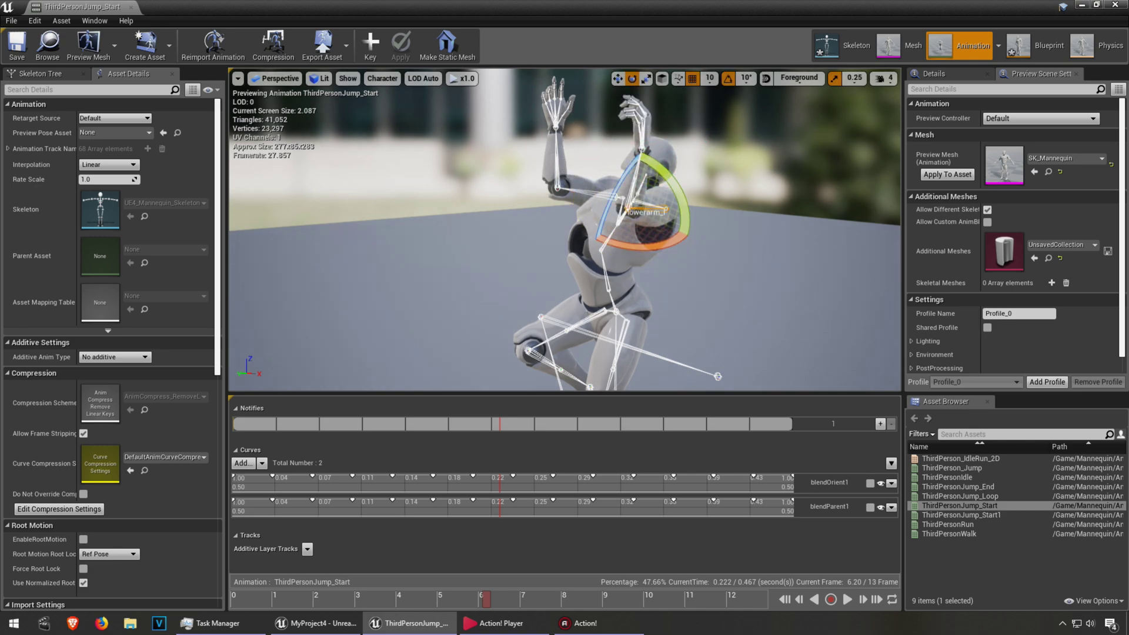
left_click_drag(622, 207, 586, 157)
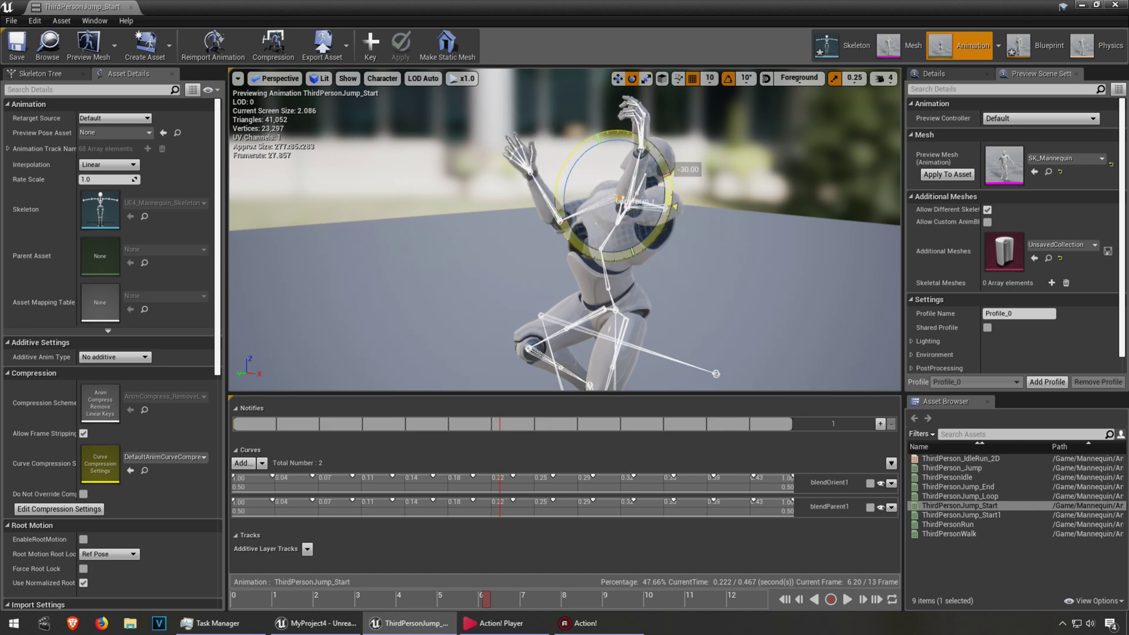
left_click_drag(675, 170, 674, 195)
right_click_drag(617, 220, 466, 377)
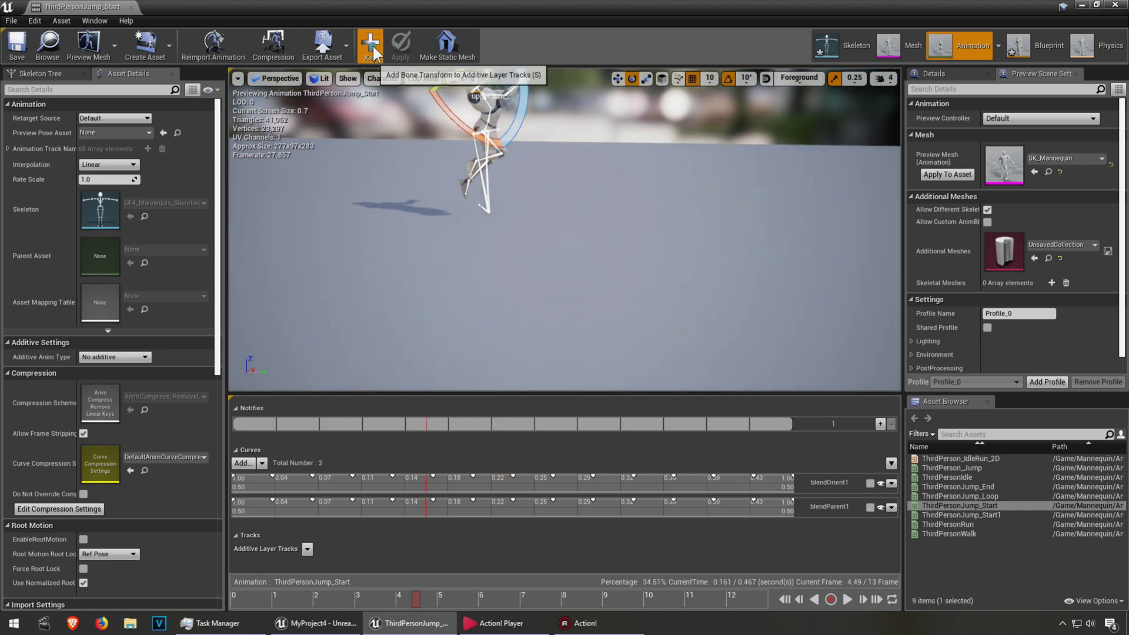
left_click(373, 47)
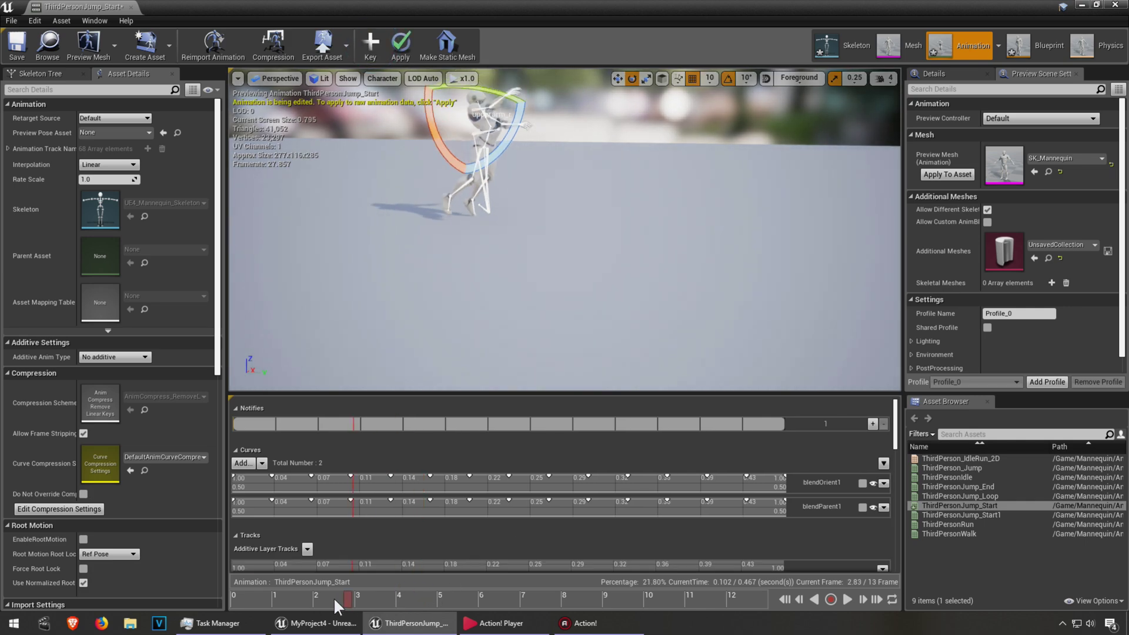
Step: Undo the arm-pose key on ThirdPersonJump_Start, then close its editor and the AnimBP window
left_click_drag(353, 597, 450, 598)
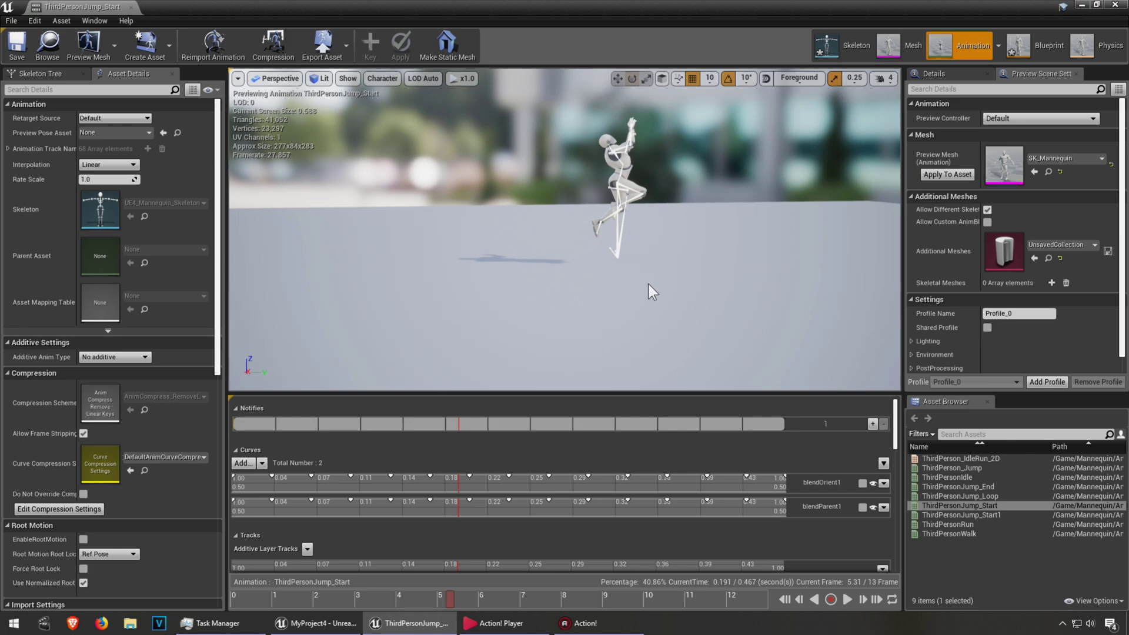
key("ctrl+z")
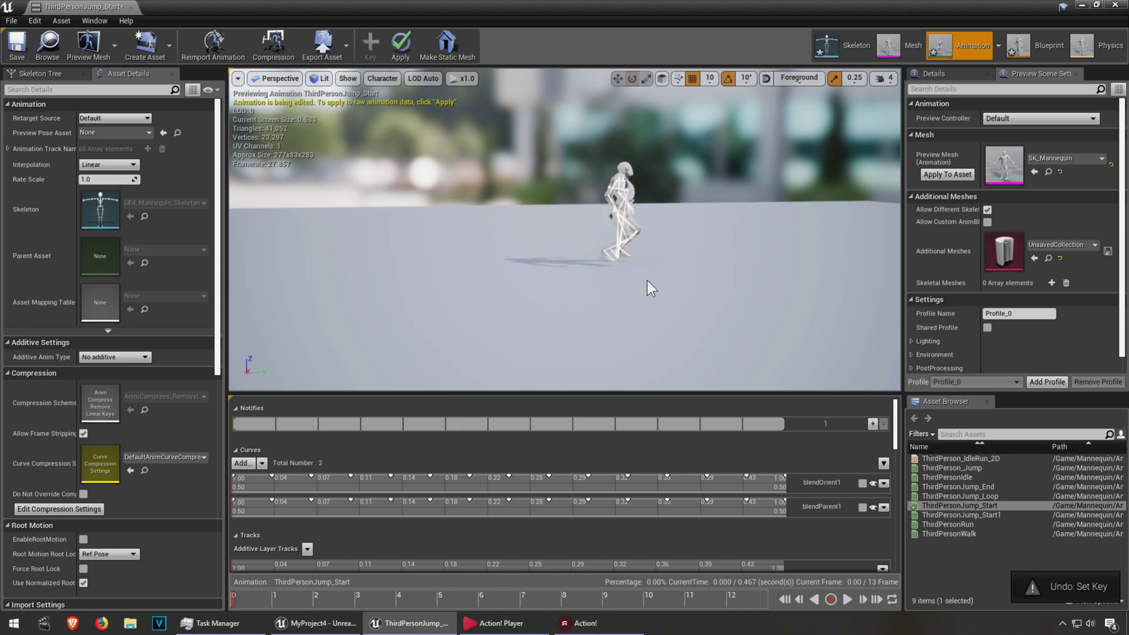
key("ctrl+w")
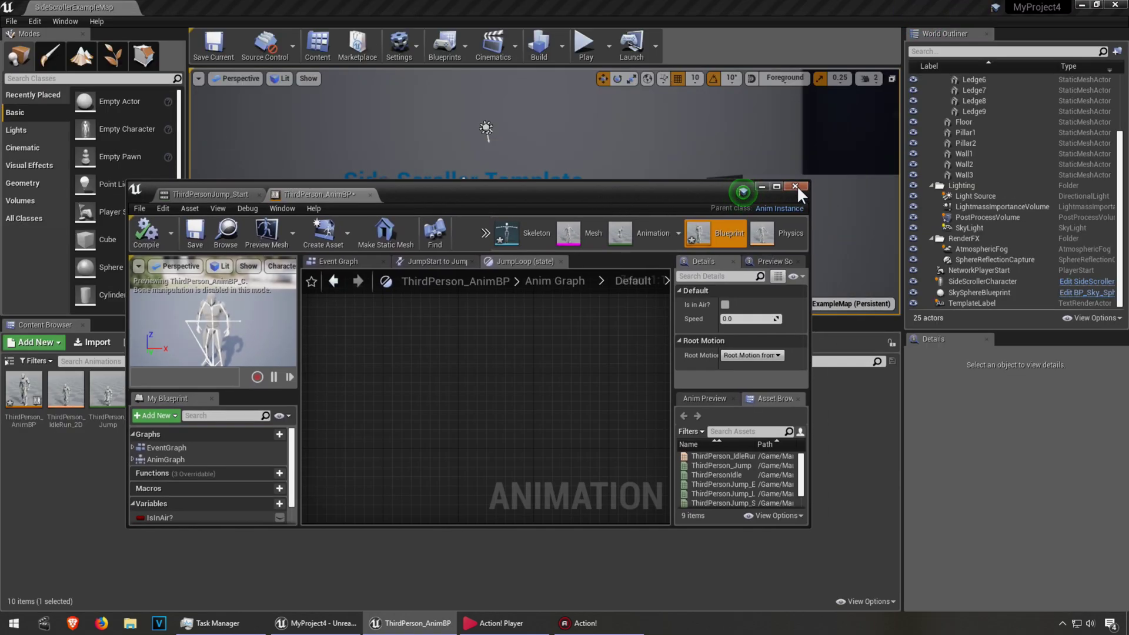
left_click(795, 185)
Step: Start Play in the Side Scroller level and jump the character onto the first block
left_click(486, 127)
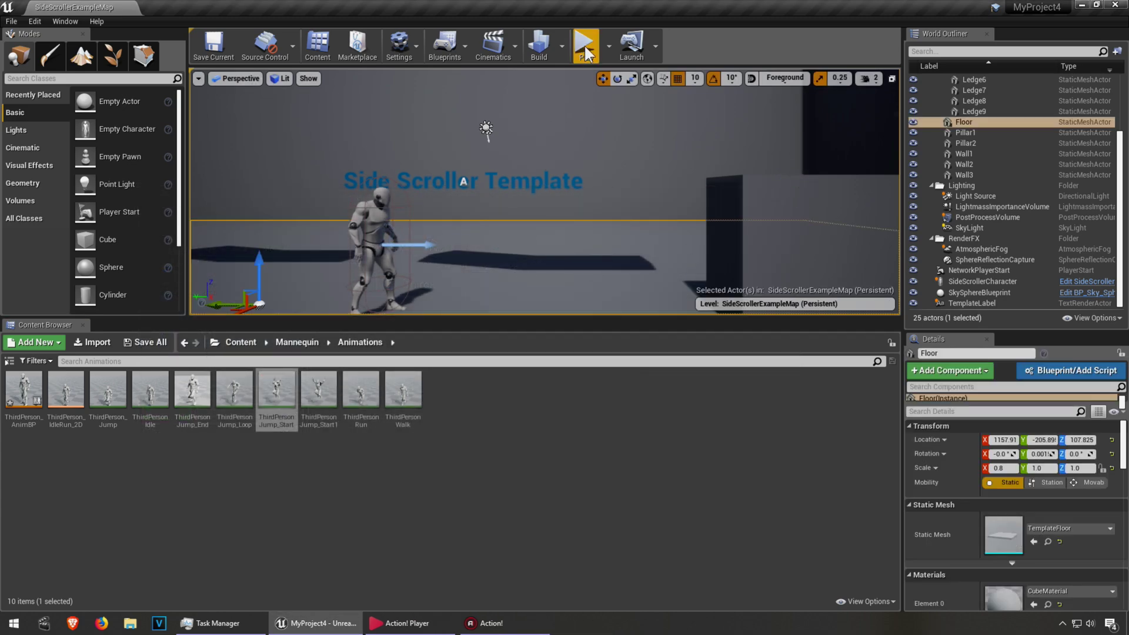
left_click(585, 44)
key("space")
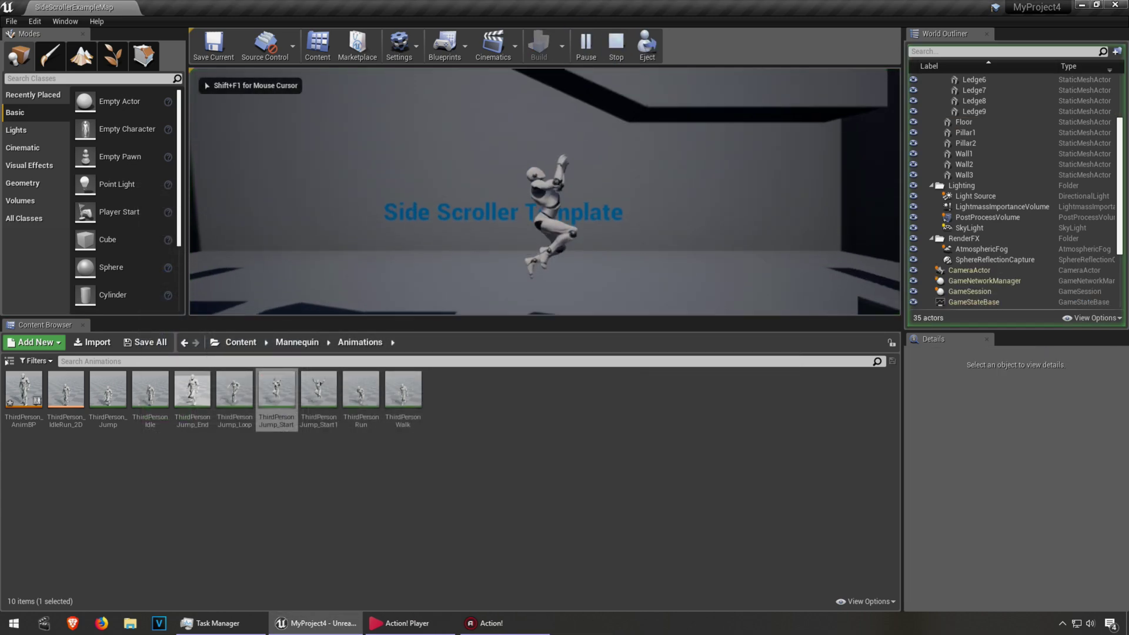
key("space")
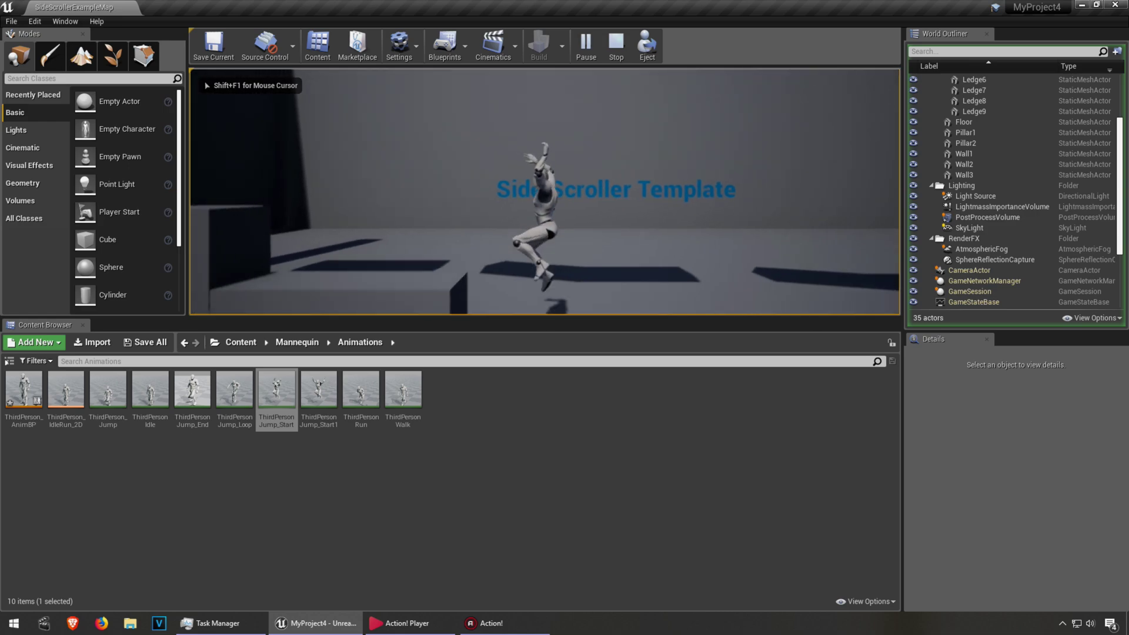
key("d")
key("space")
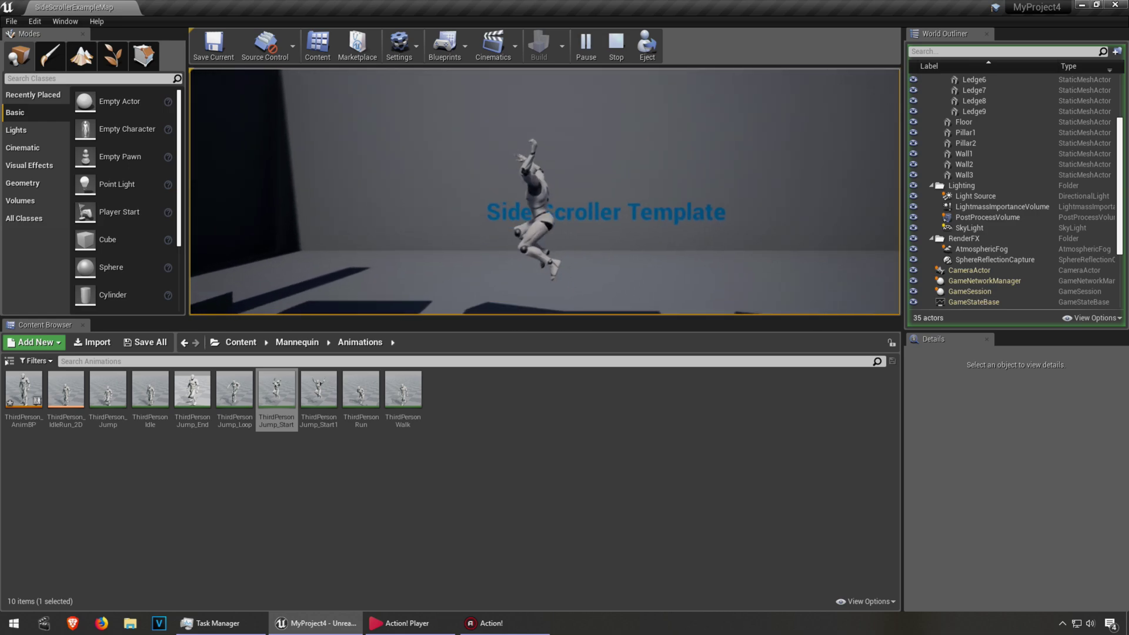
key("space")
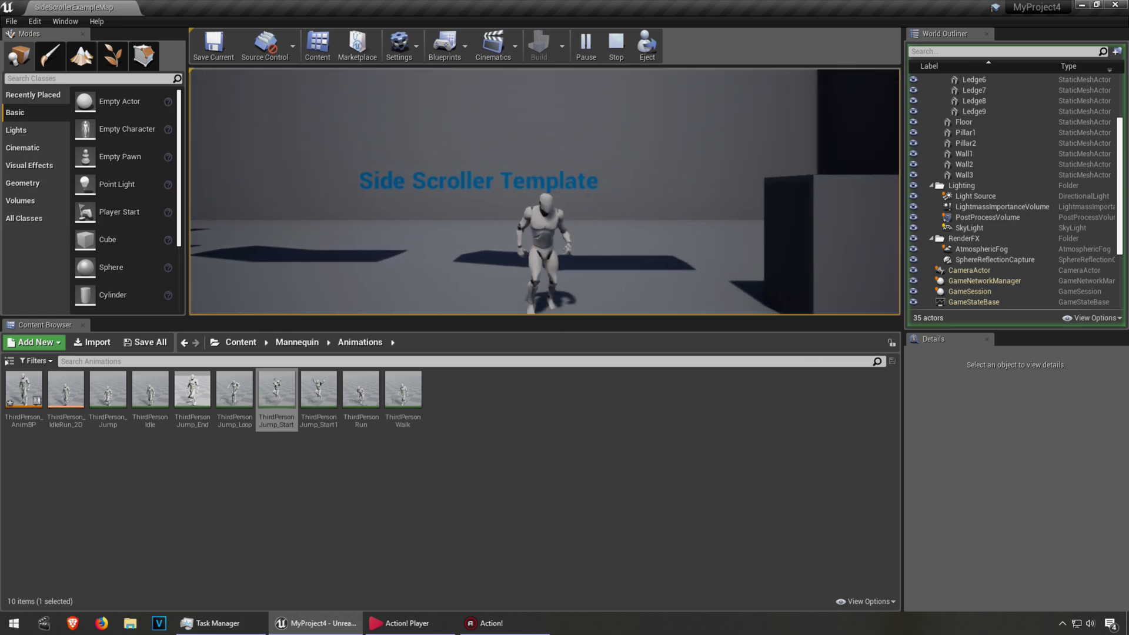
Step: Run the character right across the level with repeated jumps
key("d")
key("space")
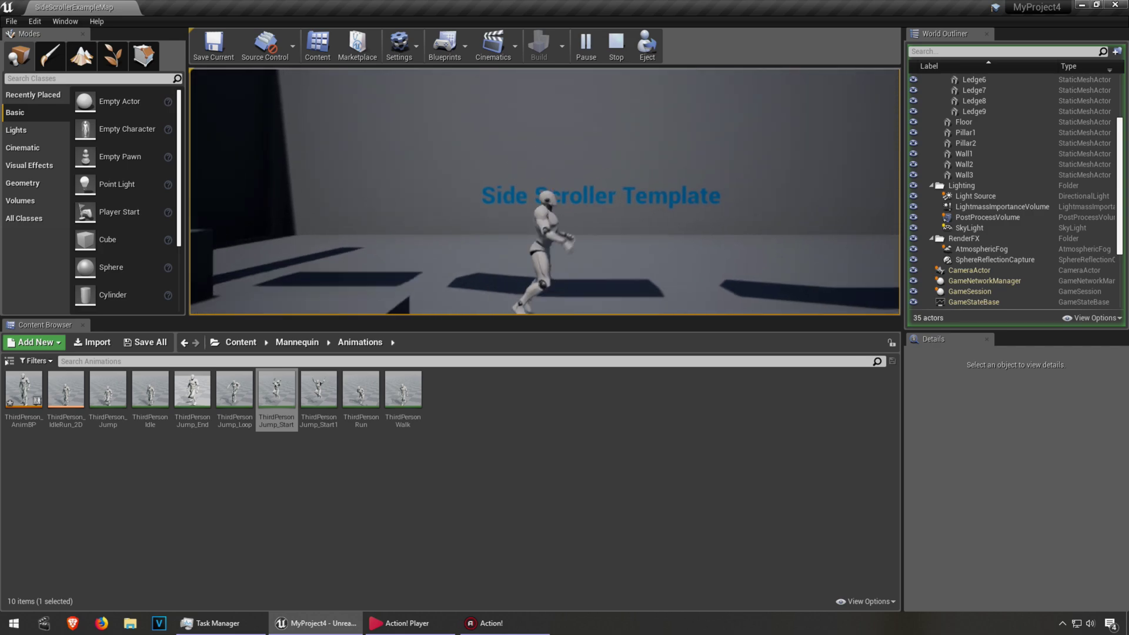
key("space")
key("d")
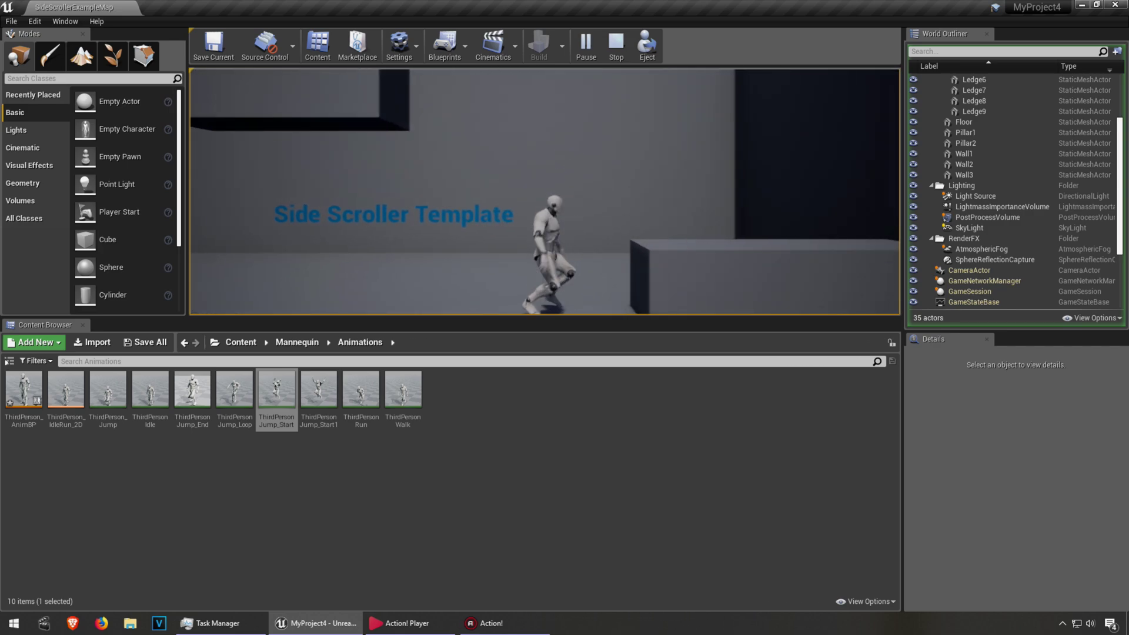
key("space")
key("d")
key("space")
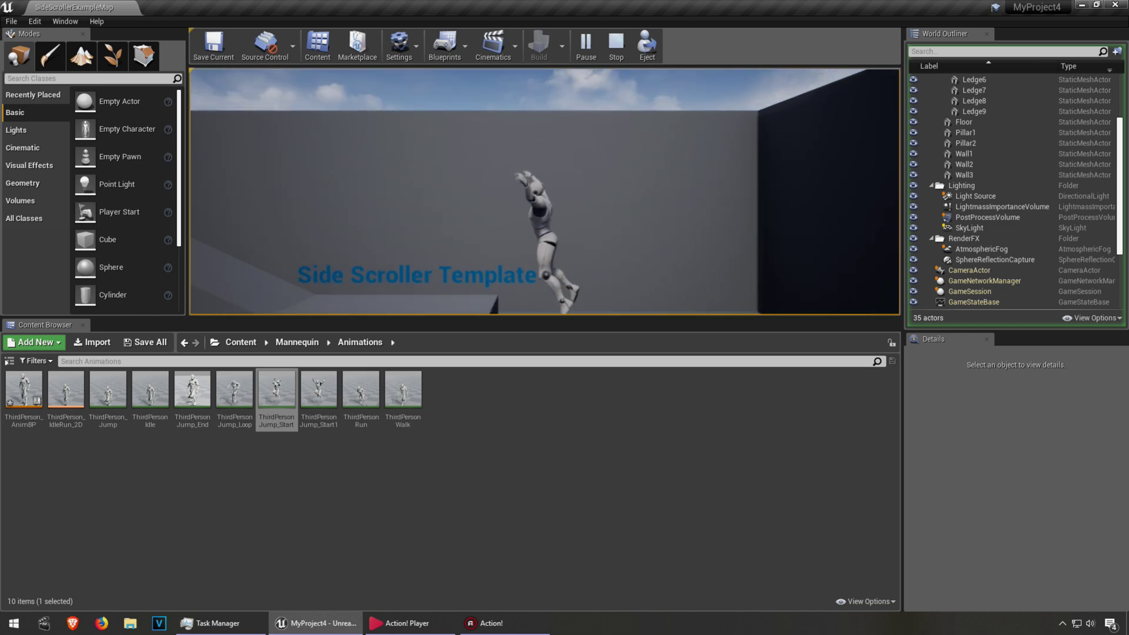
key("space")
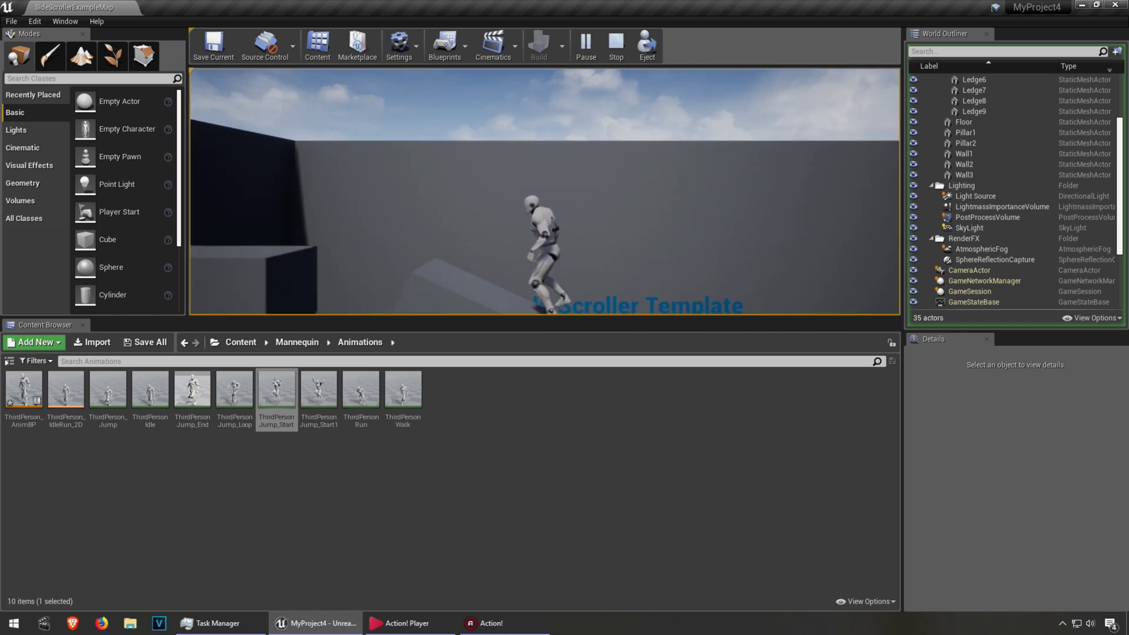
key("space")
key("space")
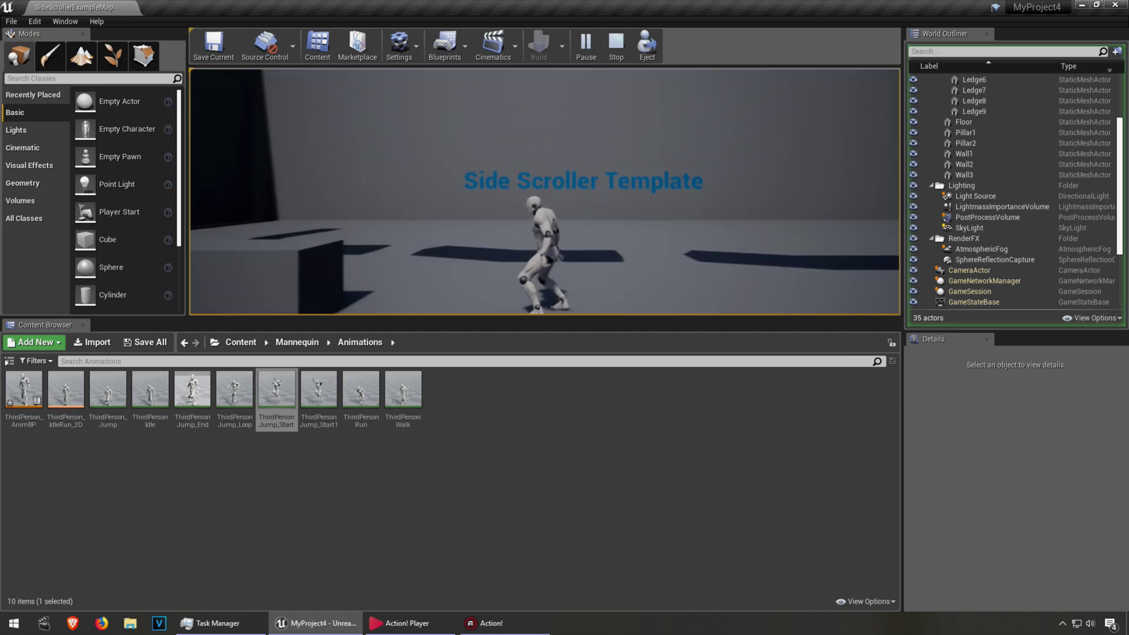
key("space")
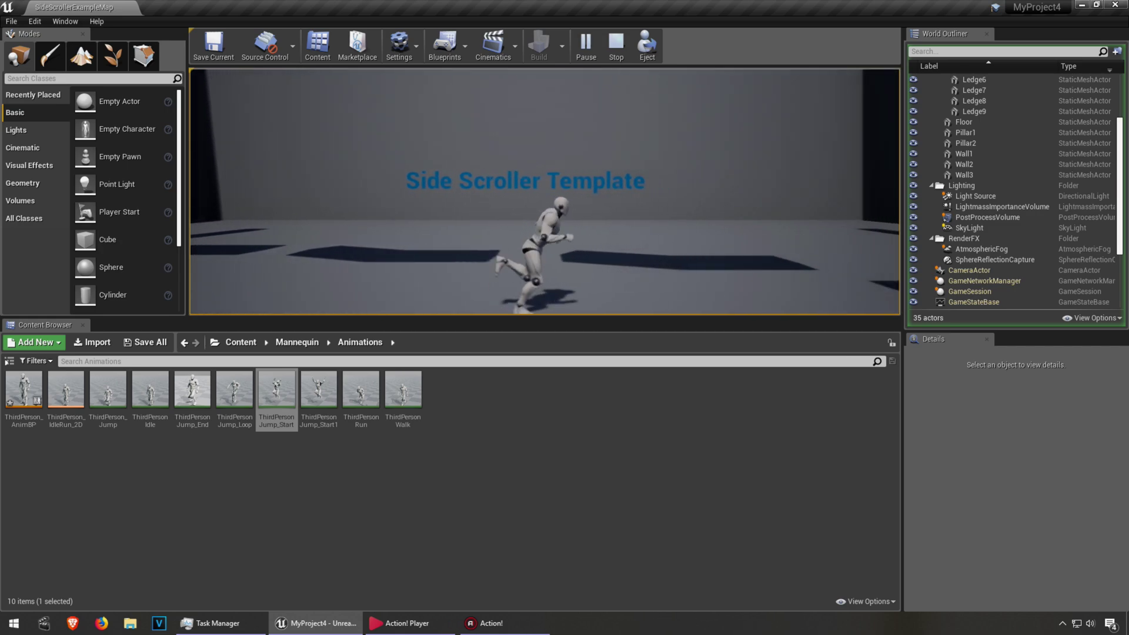
key("space")
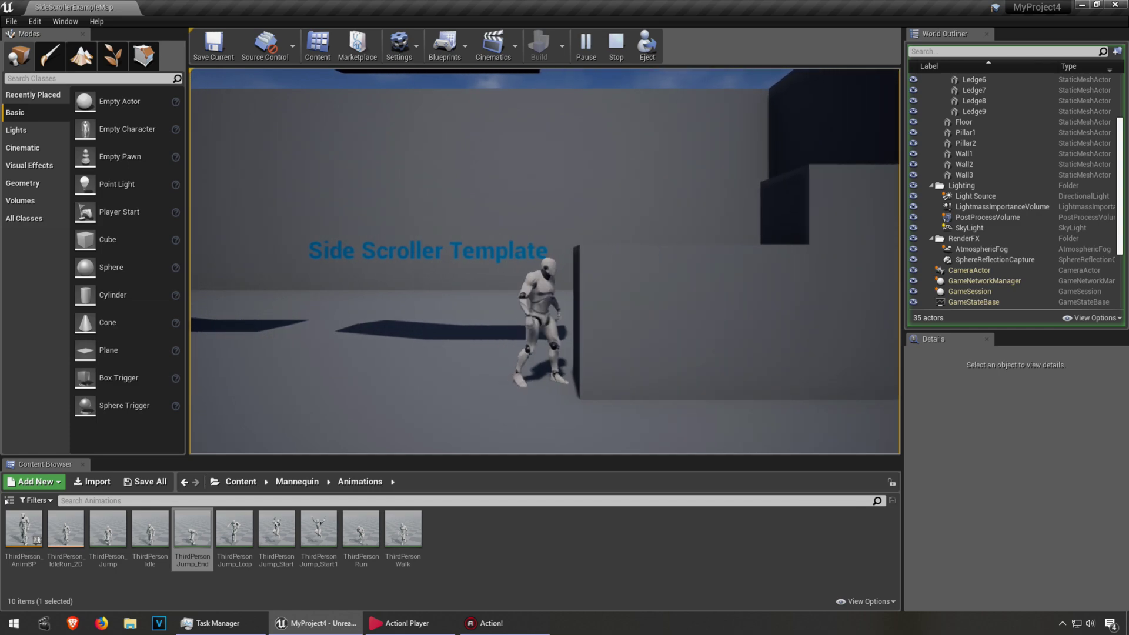
Step: Run the character back left, jumping over the geometry and the cube
key("Left")
key("space")
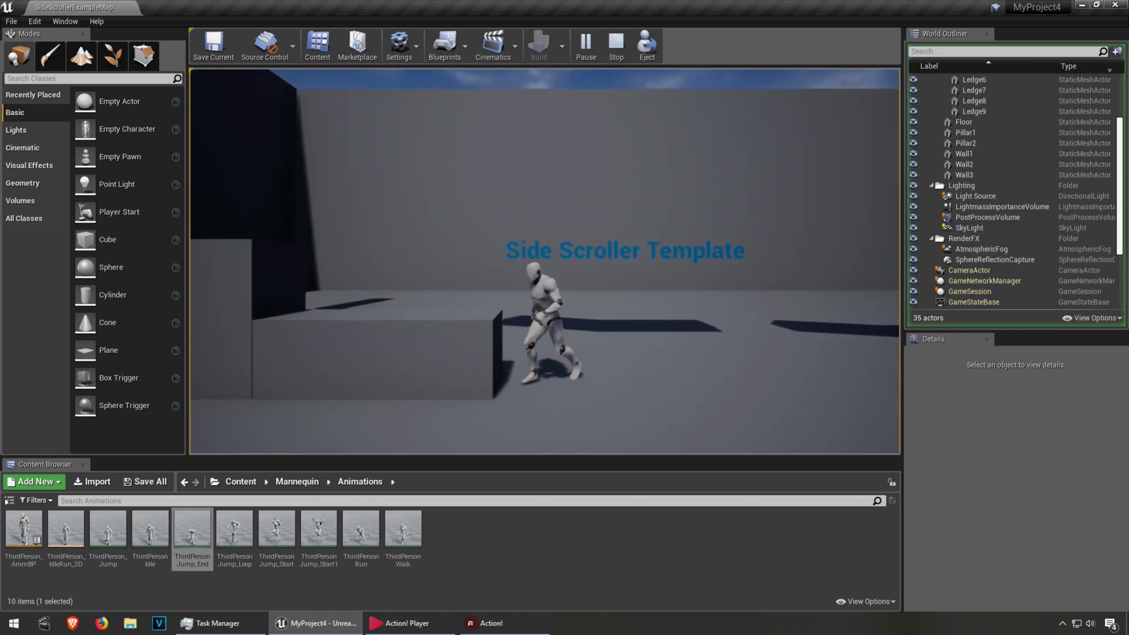
key("space")
key("Right")
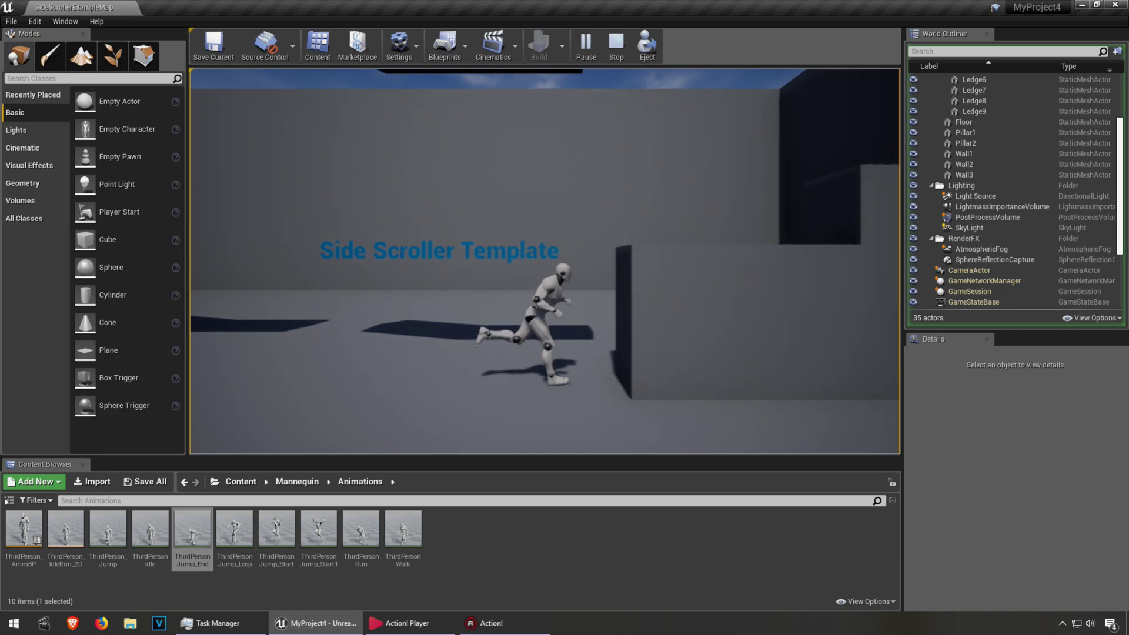
key("Left")
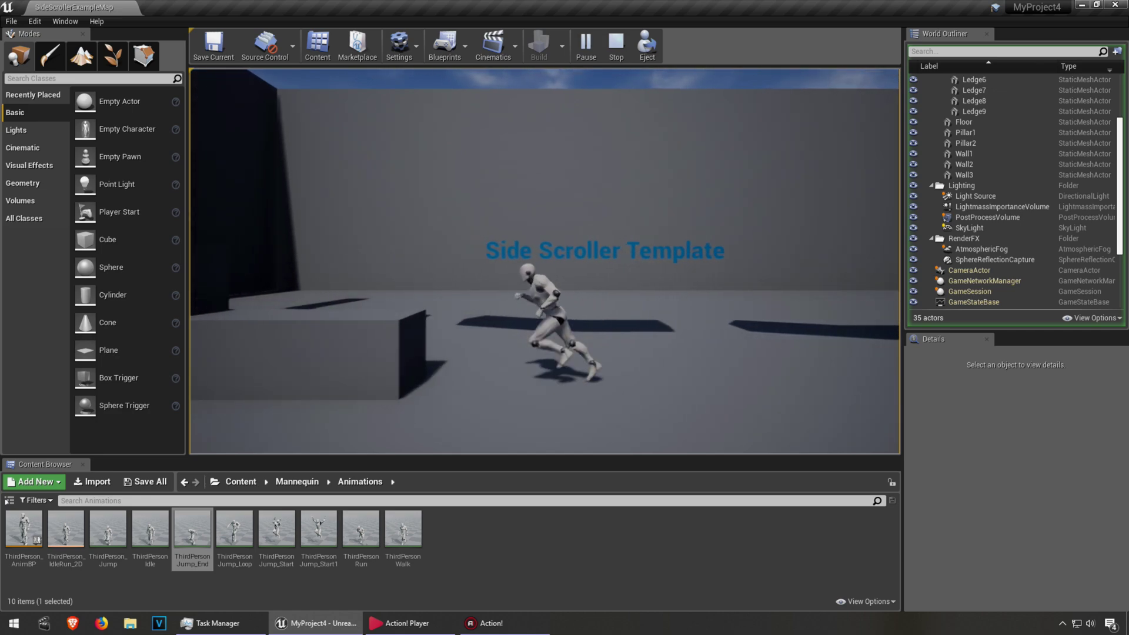
key("space")
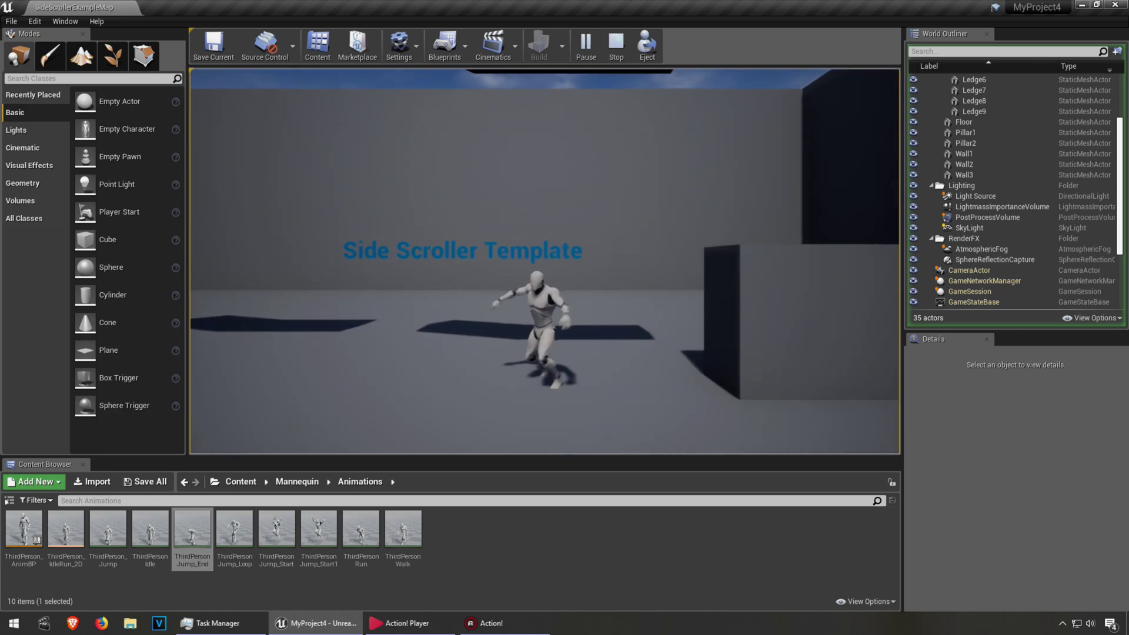